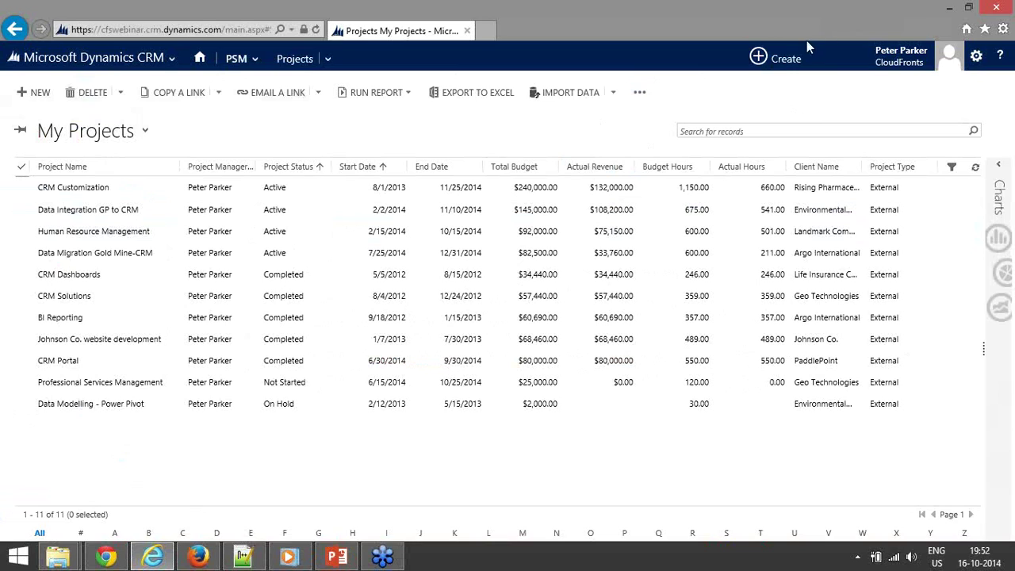
# Step: Expand the chart pane beside the My Projects list
pyautogui.click(988, 169)
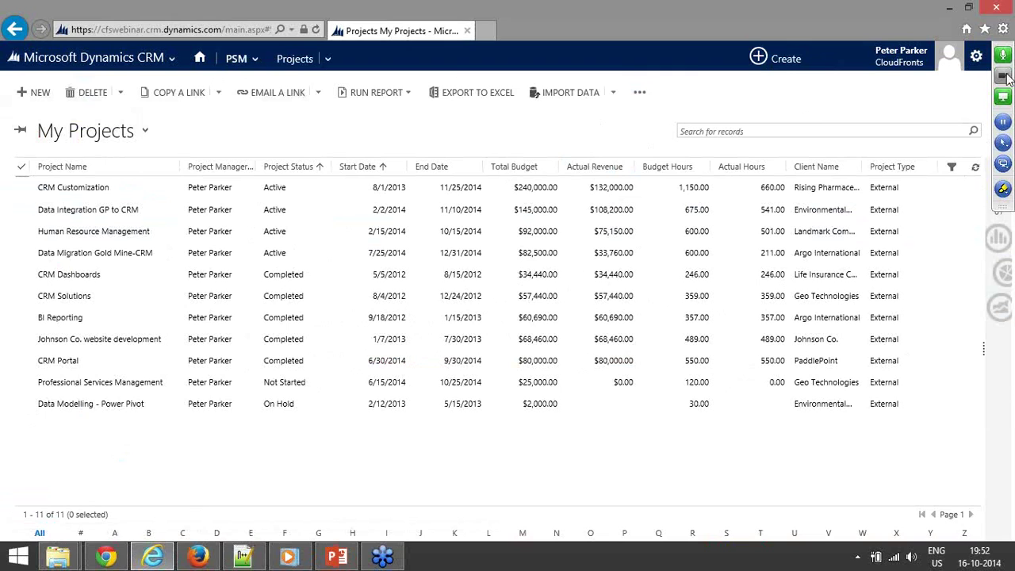
pyautogui.click(1008, 208)
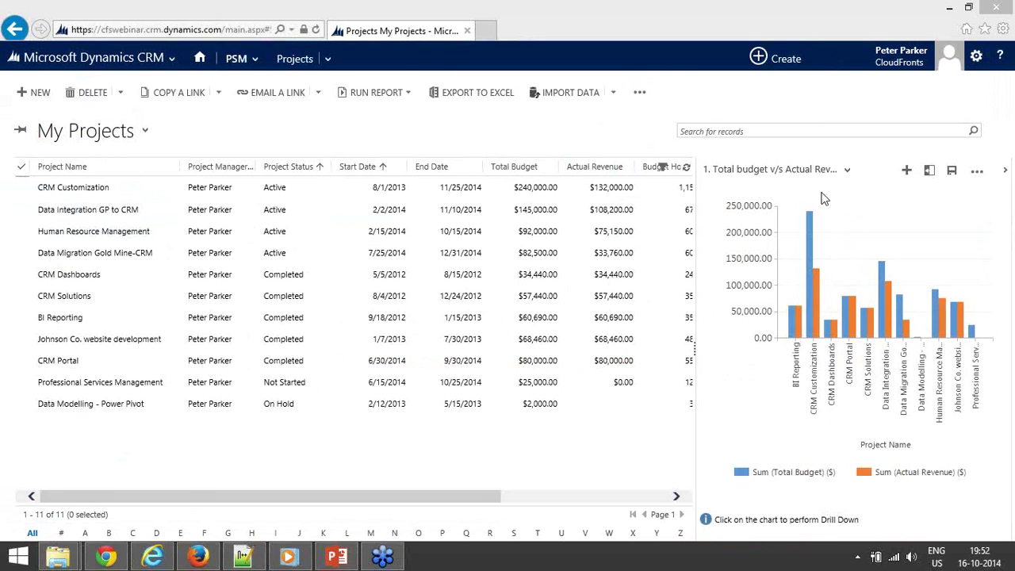
# Step: Switch to PowerPoint and present the CRM Charts slide full screen to review its points on chart basics
pyautogui.click(336, 557)
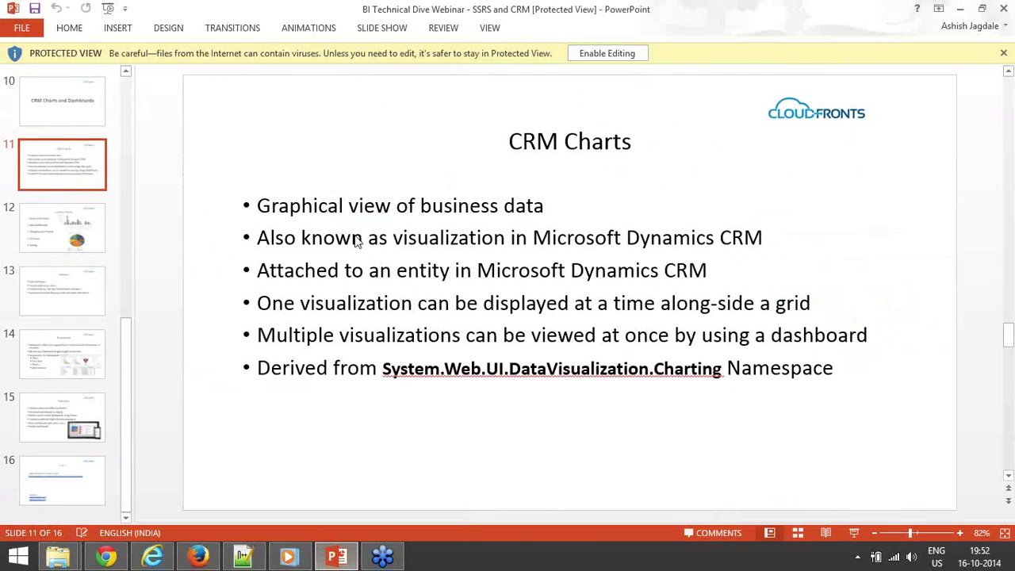
pyautogui.hotkey('shift', 'F5')
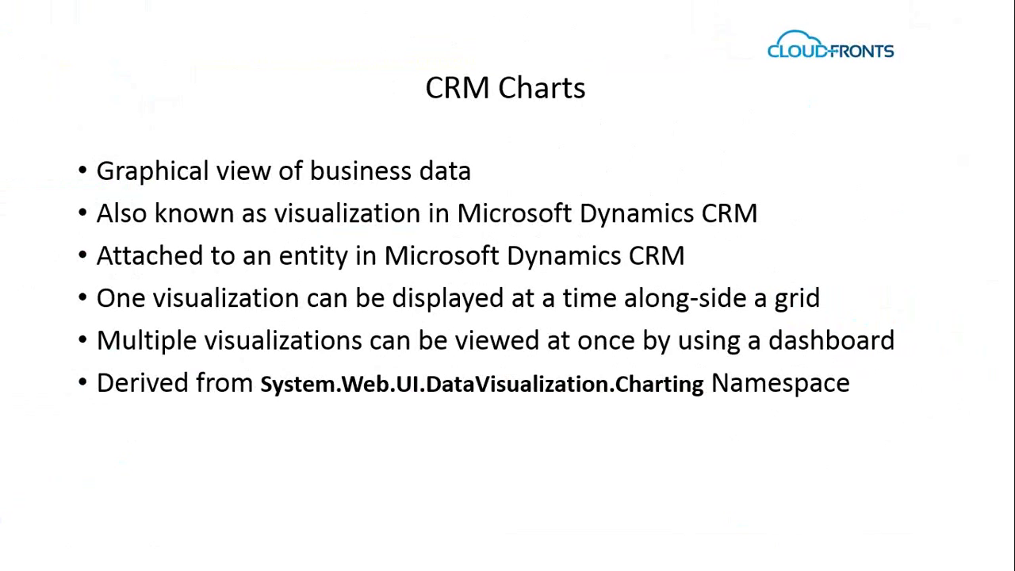
pyautogui.press('Escape')
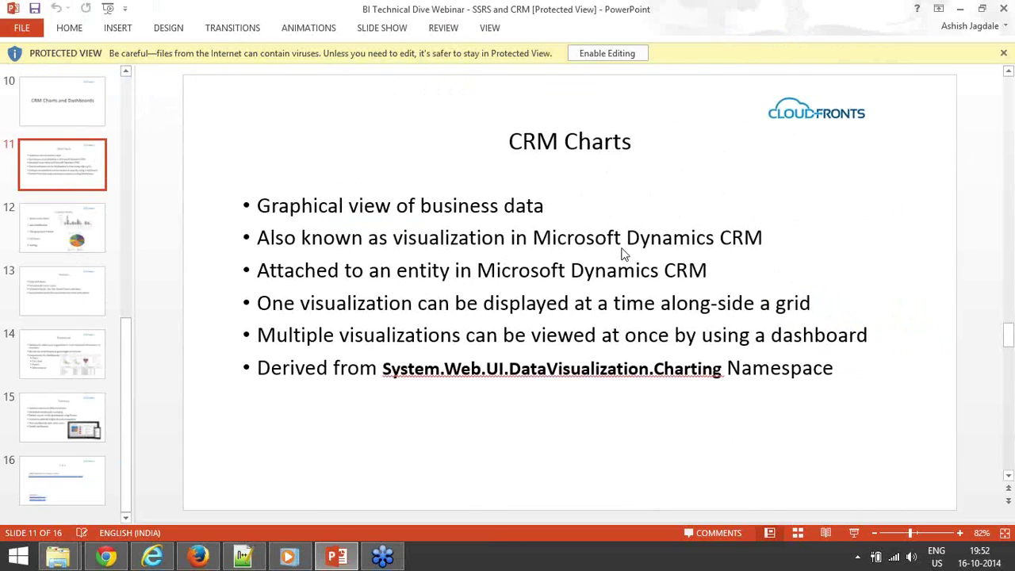
# Step: Switch back to Internet Explorer and widen the chart pane to about half the width of the My Projects page
pyautogui.click(152, 556)
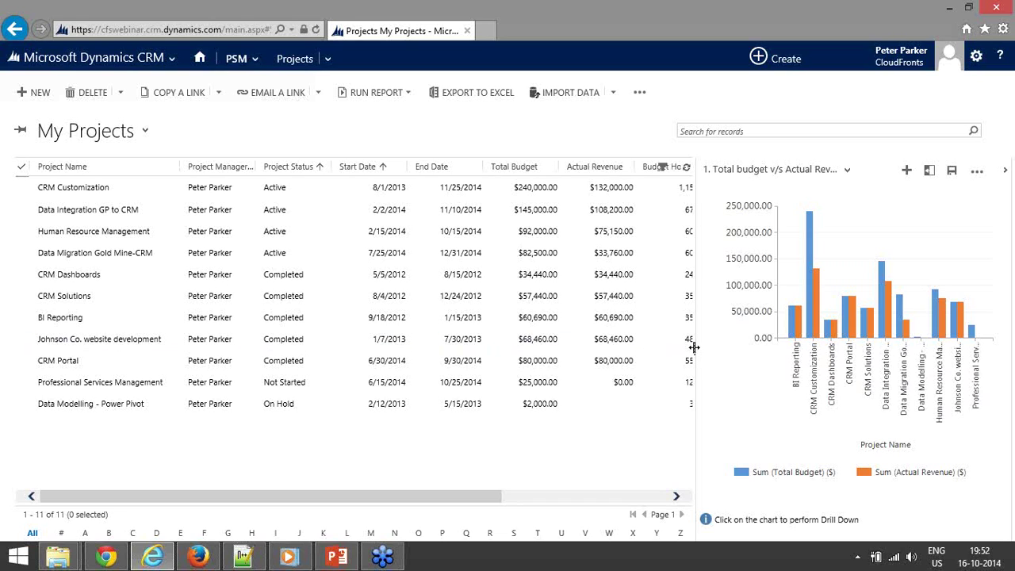
pyautogui.moveTo(695, 350); pyautogui.dragTo(497, 354)
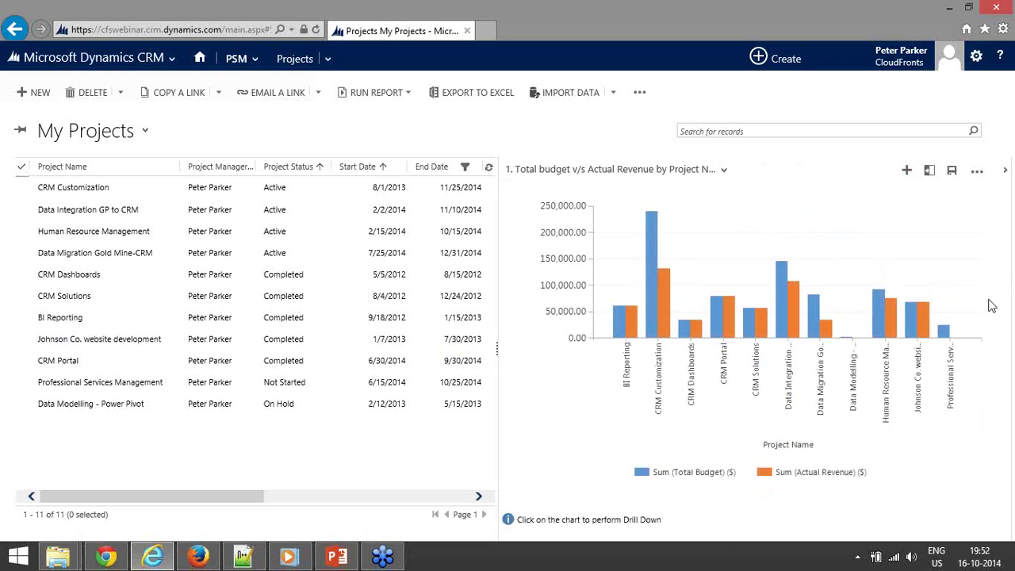
# Step: Create a new chart for the projects with Total Budget and Actual Revenue as its two series
pyautogui.click(905, 175)
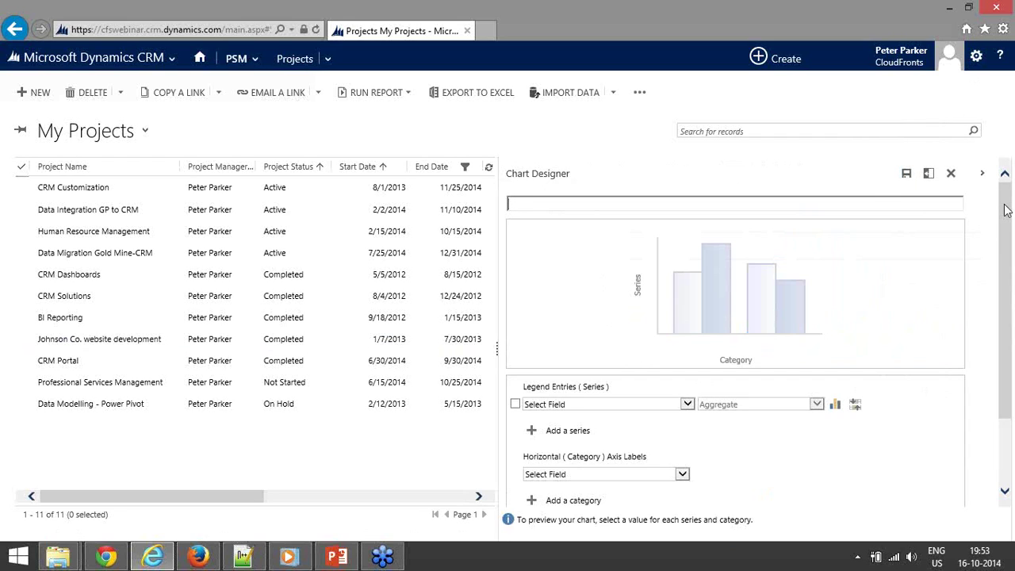
pyautogui.moveTo(1006, 209); pyautogui.dragTo(1009, 220)
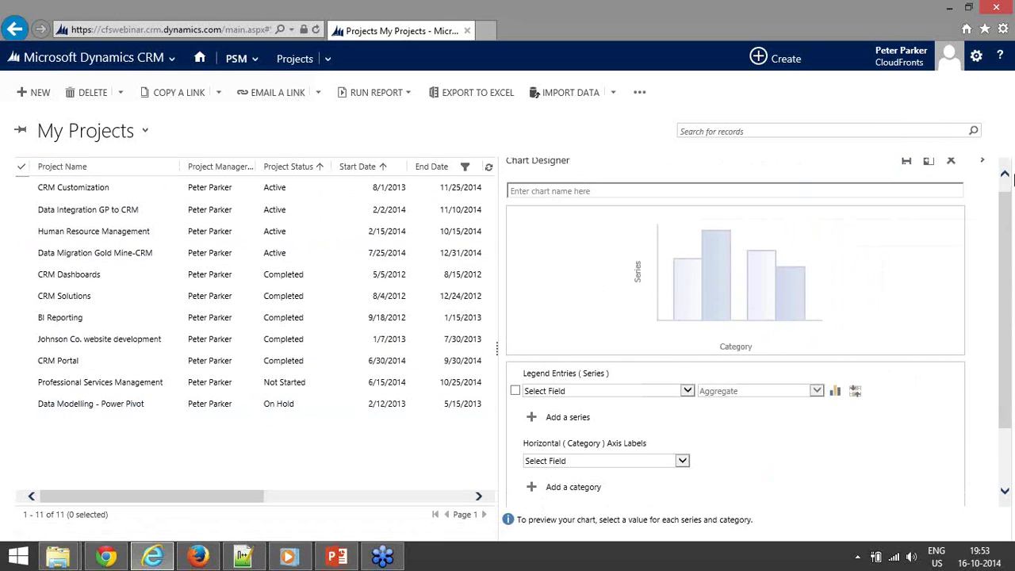
pyautogui.click(604, 392)
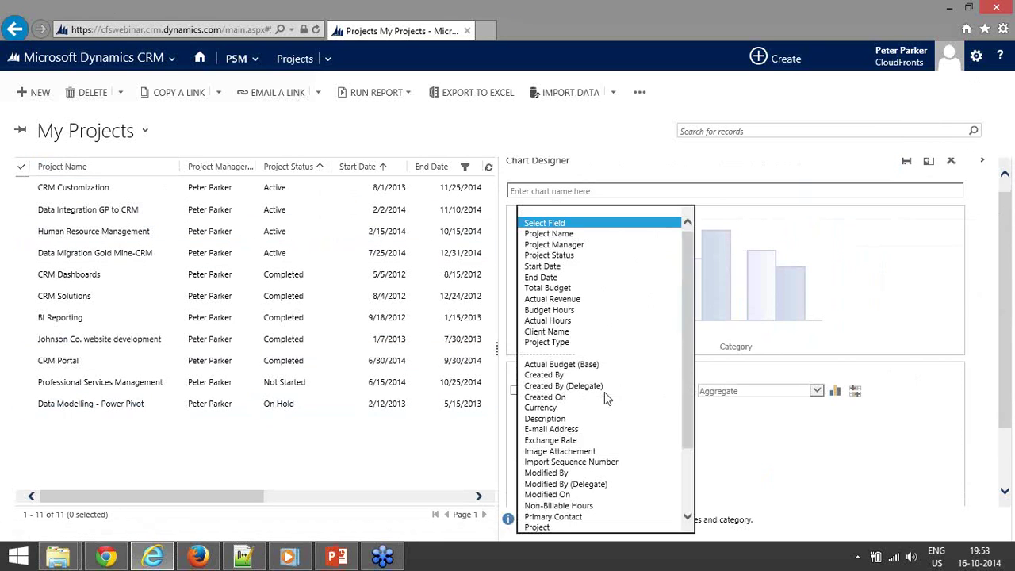
pyautogui.click(585, 287)
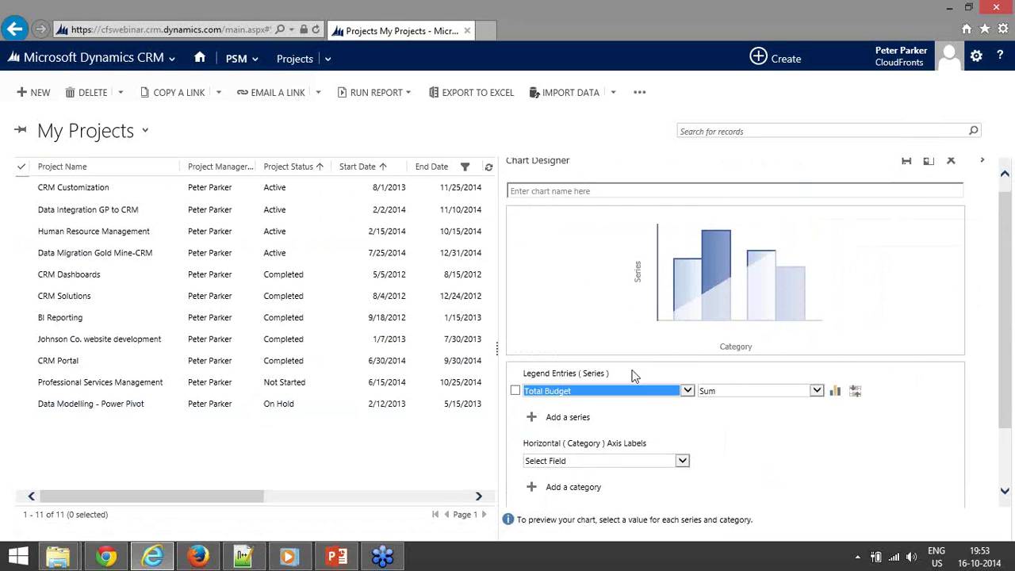
pyautogui.click(574, 415)
pyautogui.click(591, 411)
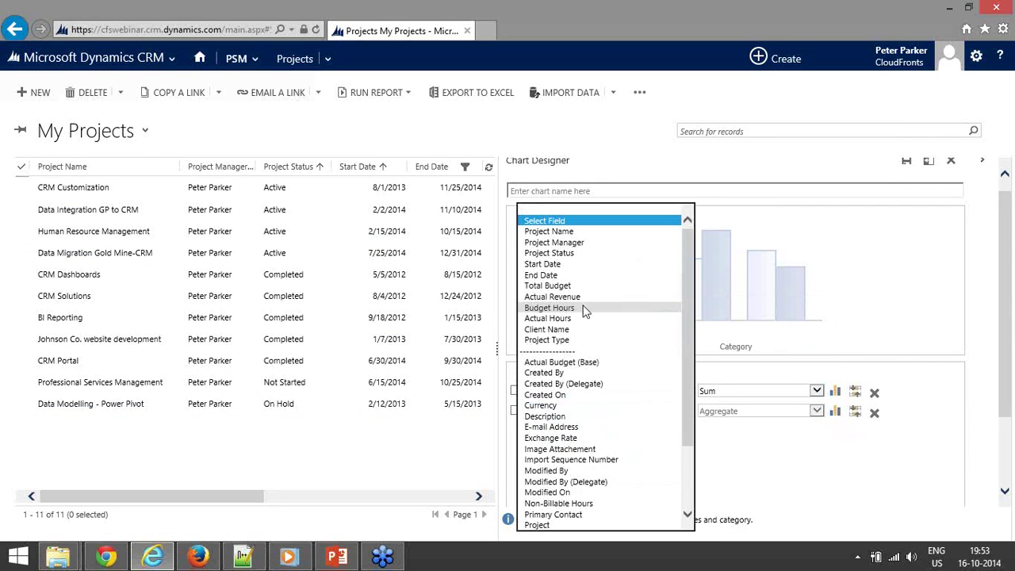
pyautogui.click(582, 298)
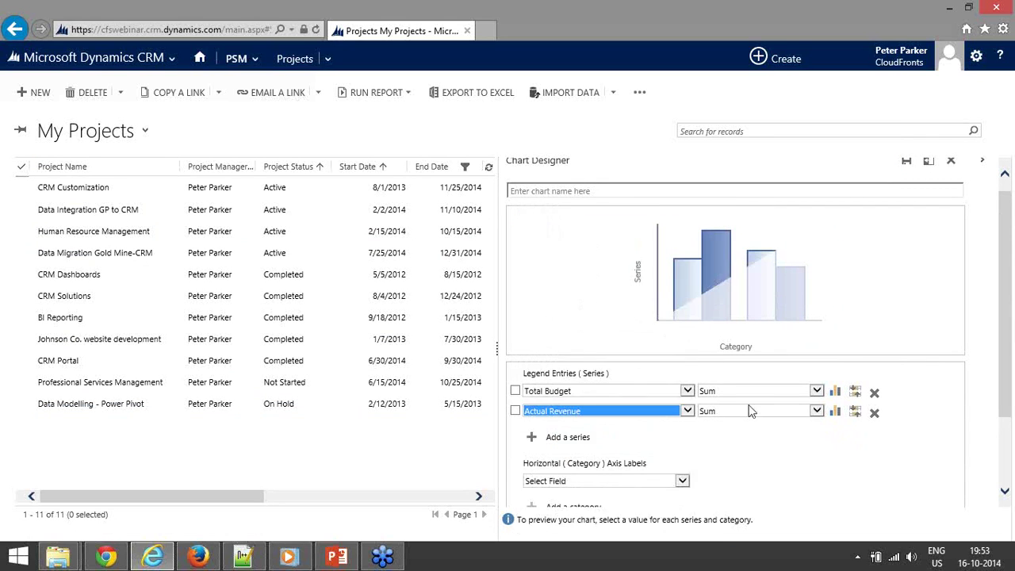
# Step: Review the aggregate options offered for the Total Budget series, leaving Sum selected
pyautogui.click(816, 391)
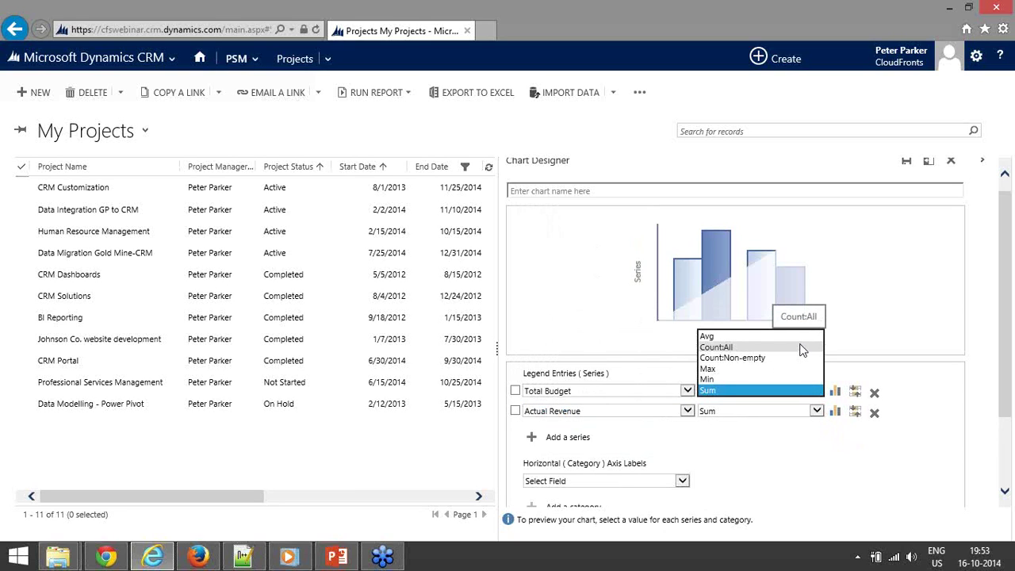
pyautogui.click(785, 441)
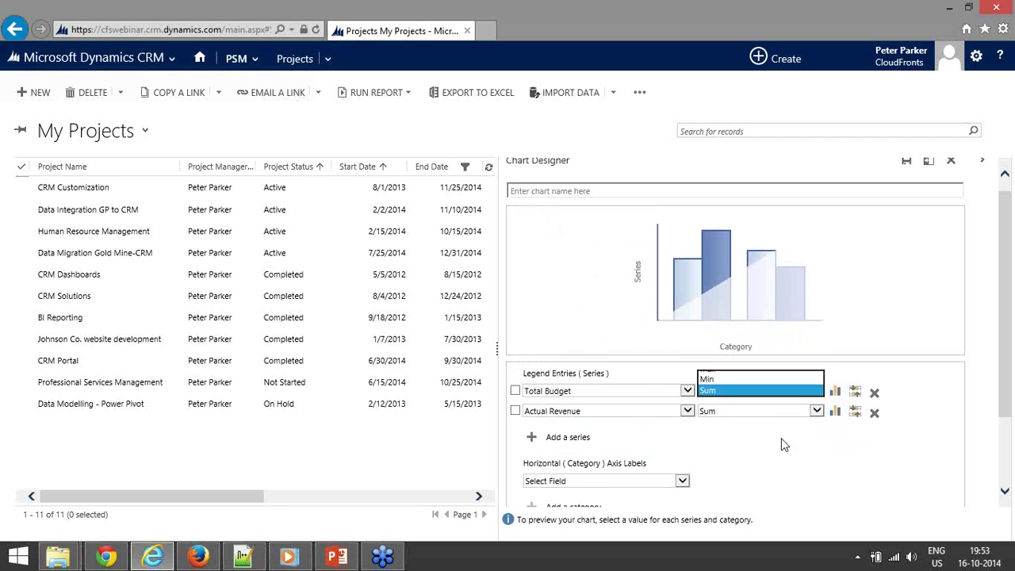
pyautogui.click(835, 394)
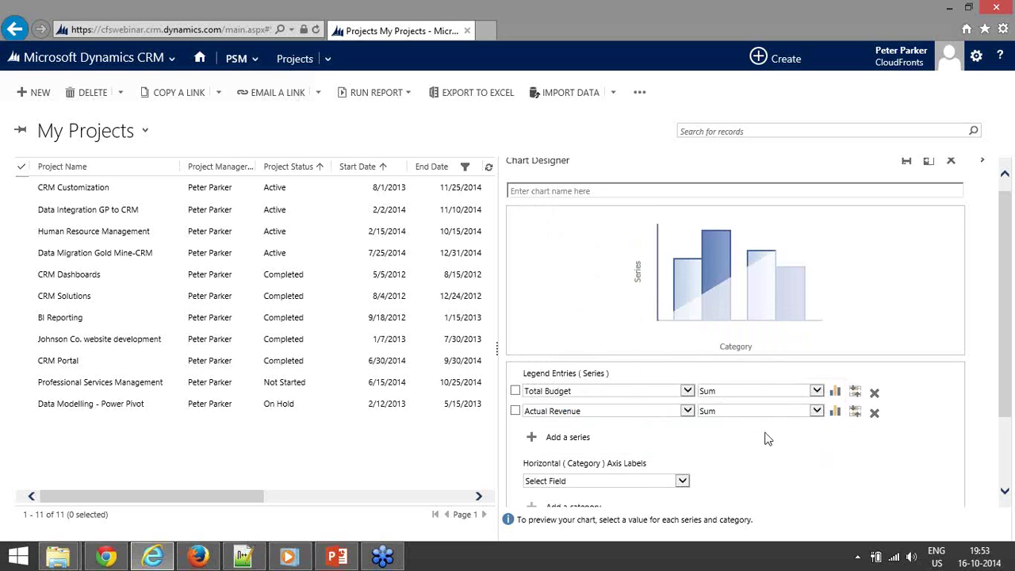
# Step: Set the chart's horizontal category axis to Project Name
pyautogui.scroll(-1, 735, 440)
pyautogui.click(657, 429)
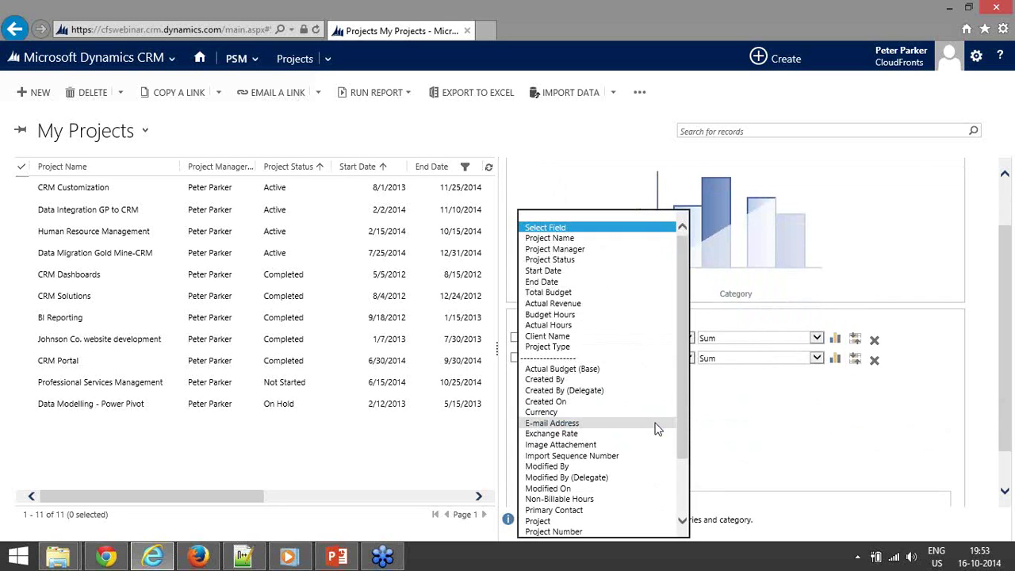
pyautogui.click(605, 239)
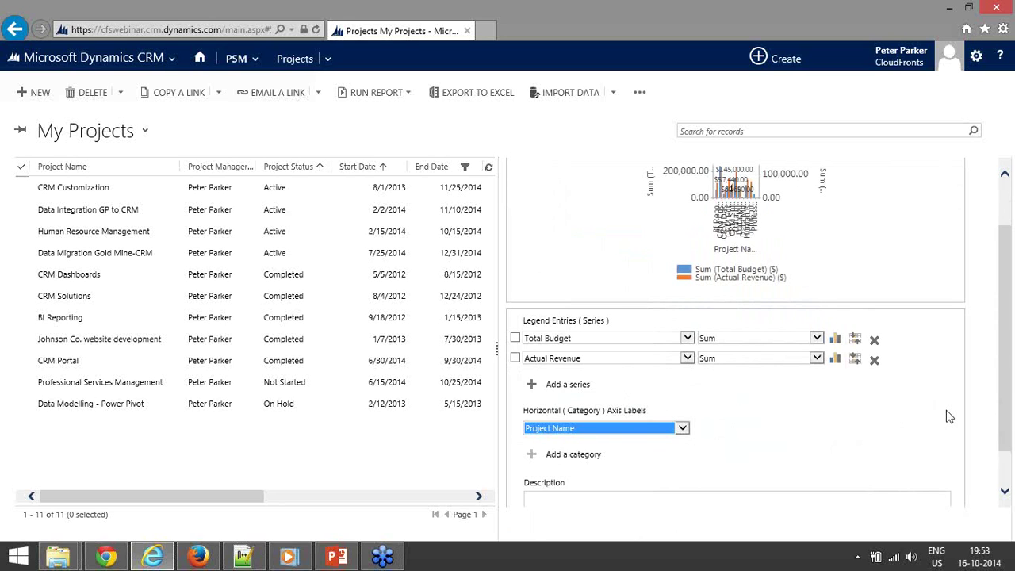
# Step: Name the new chart "total vs actual", save it and close the Chart Designer
pyautogui.scroll(2, 875, 397)
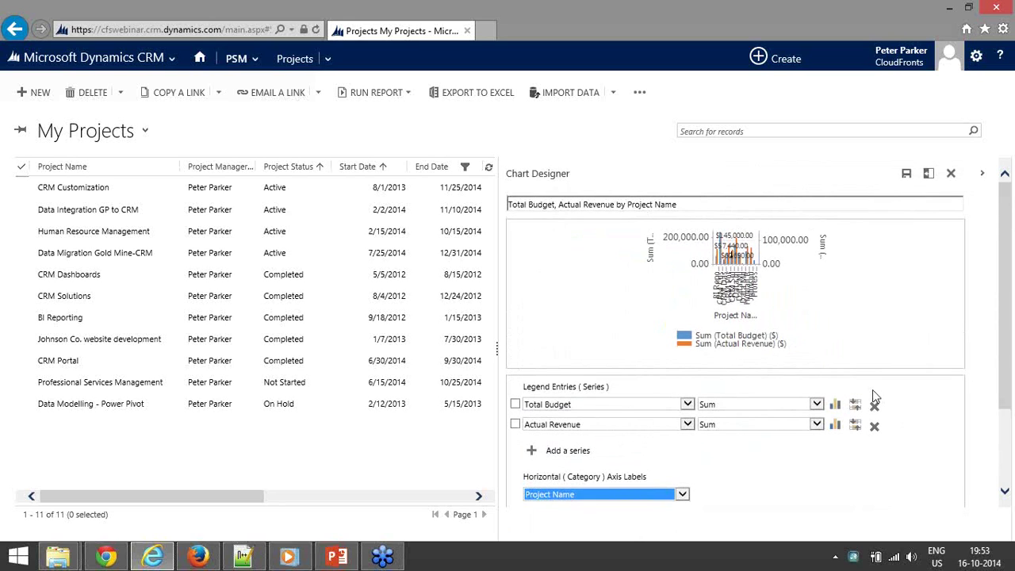
pyautogui.click(702, 206)
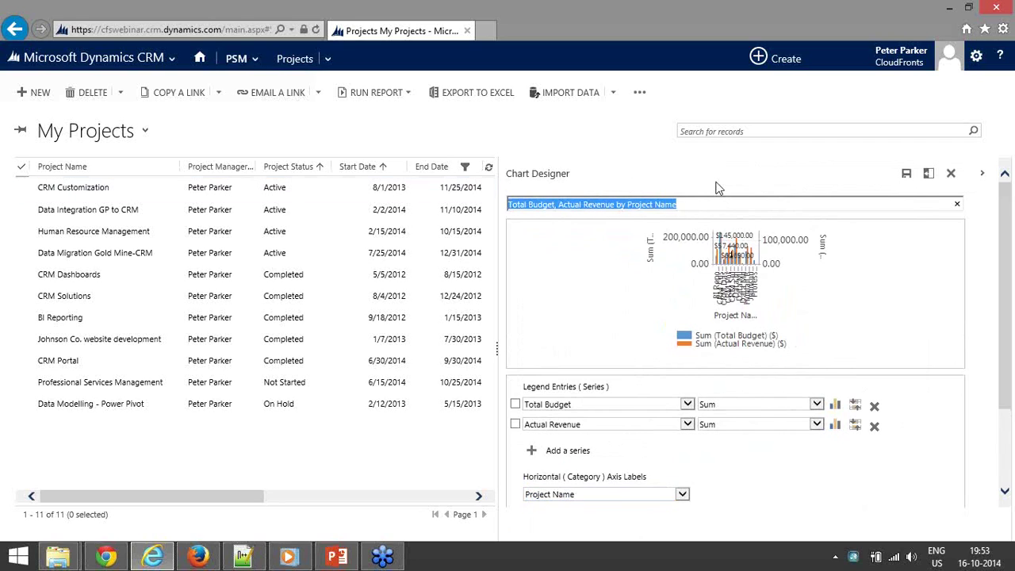
pyautogui.write('T')
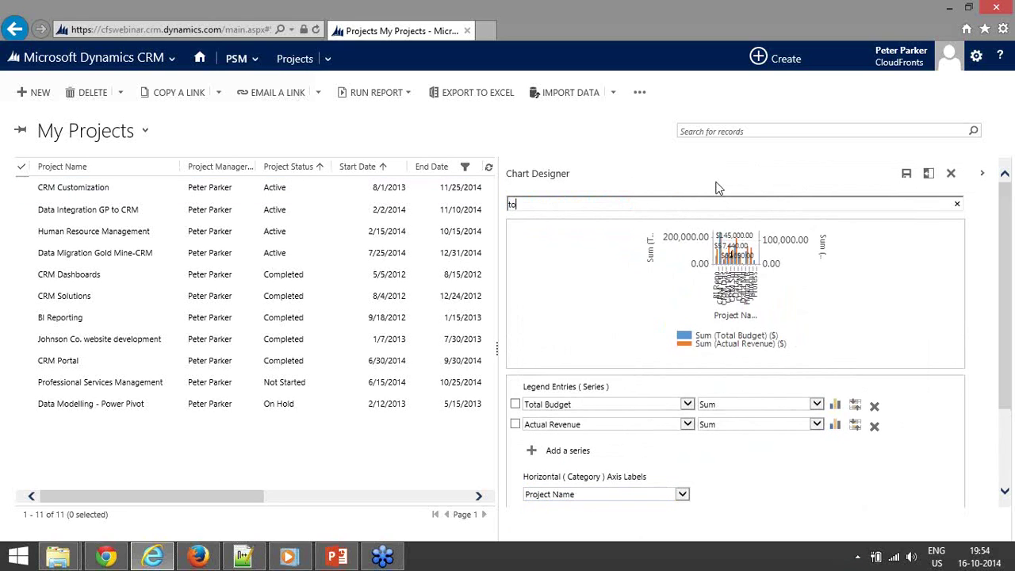
pyautogui.write('otal vs actual')
pyautogui.click(906, 173)
pyautogui.click(952, 173)
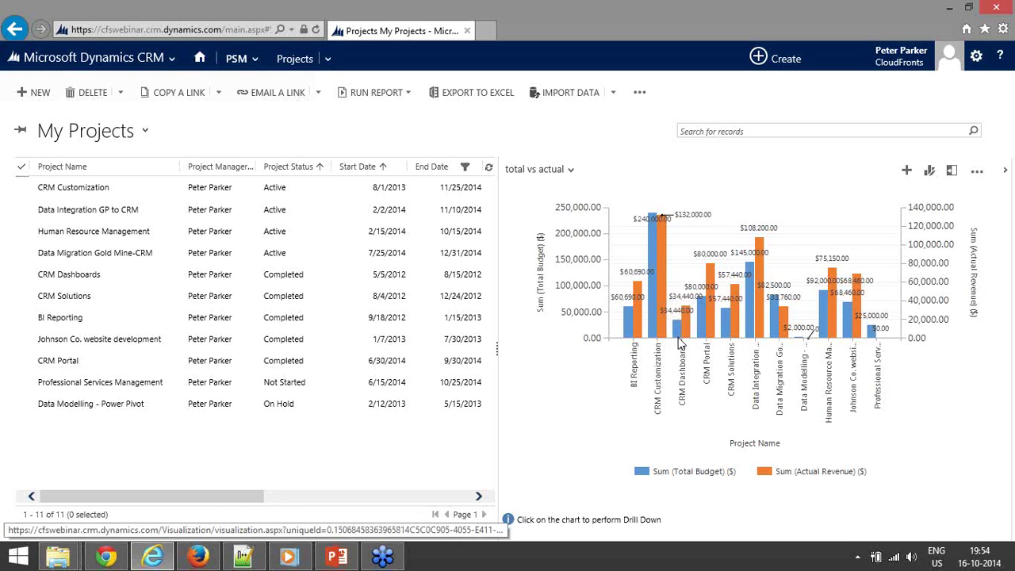
# Step: Export the total vs actual chart, save the XML file and open it in Notepad++
pyautogui.moveTo(687, 336)
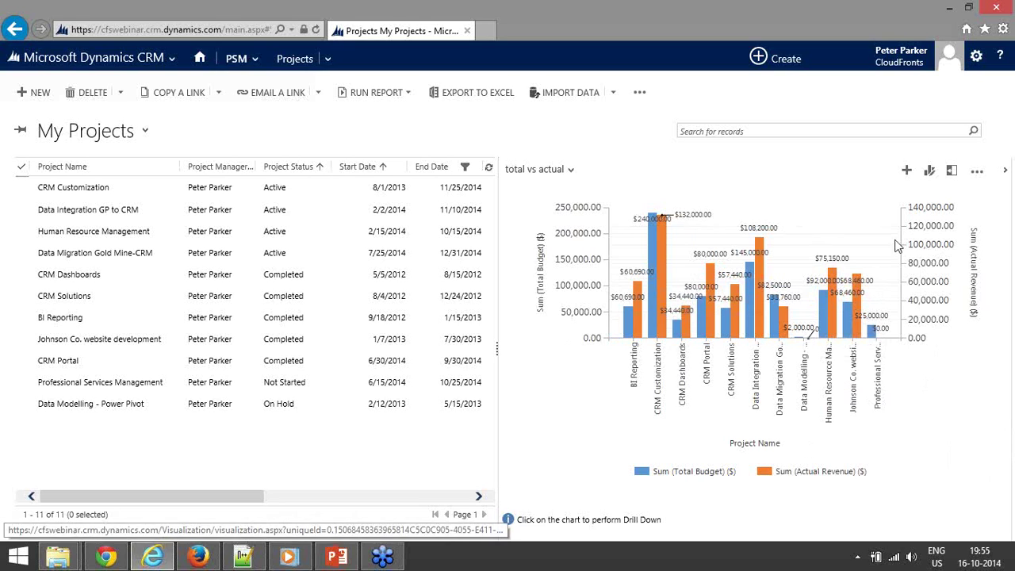
pyautogui.click(977, 171)
pyautogui.click(843, 174)
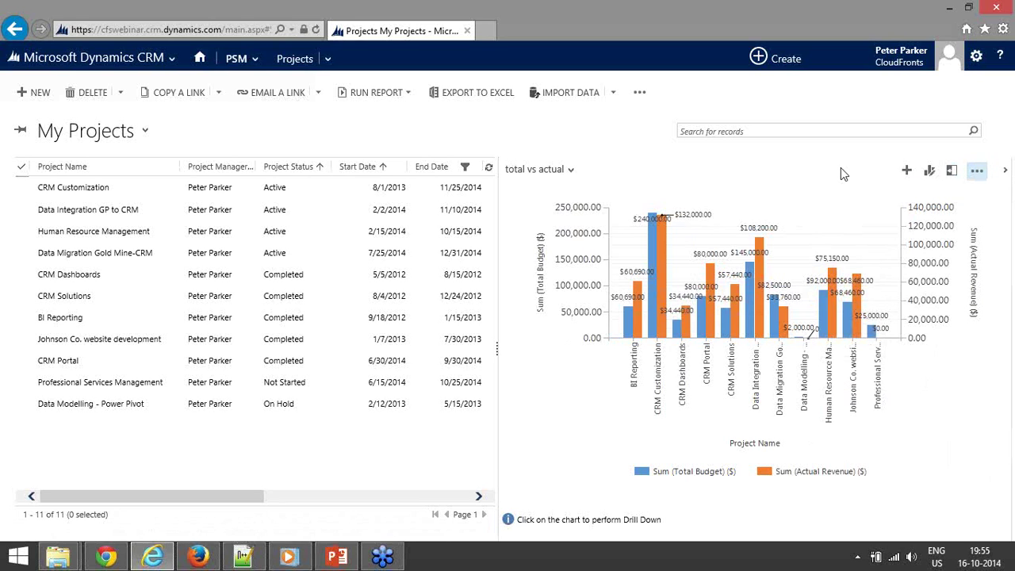
pyautogui.click(976, 172)
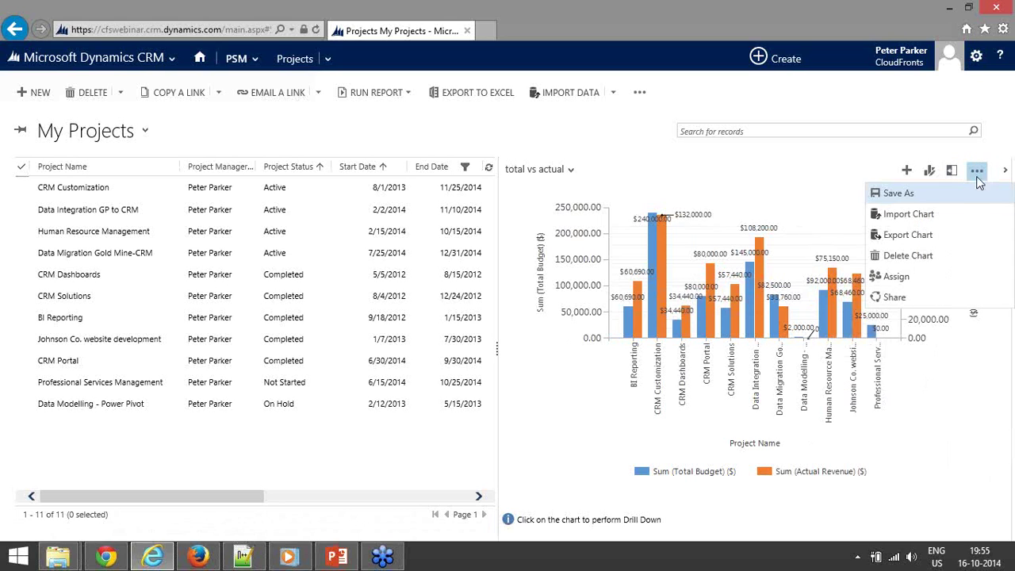
pyautogui.click(954, 236)
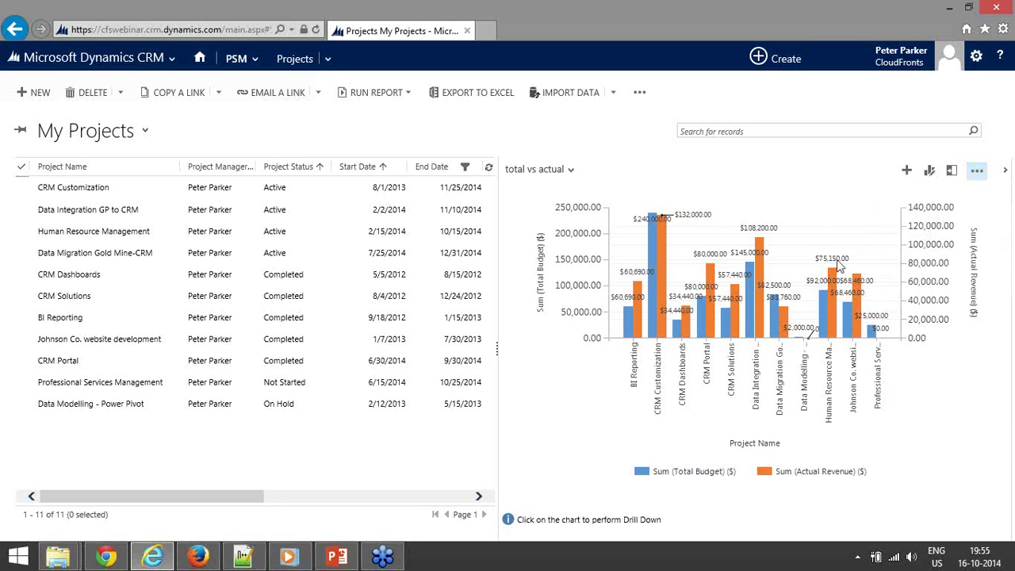
pyautogui.click(749, 525)
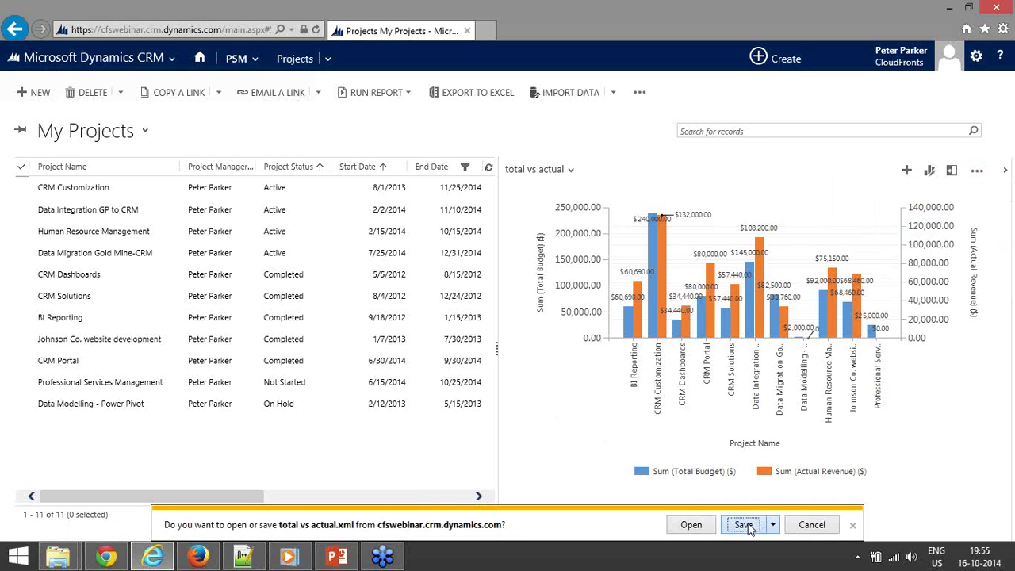
pyautogui.click(636, 528)
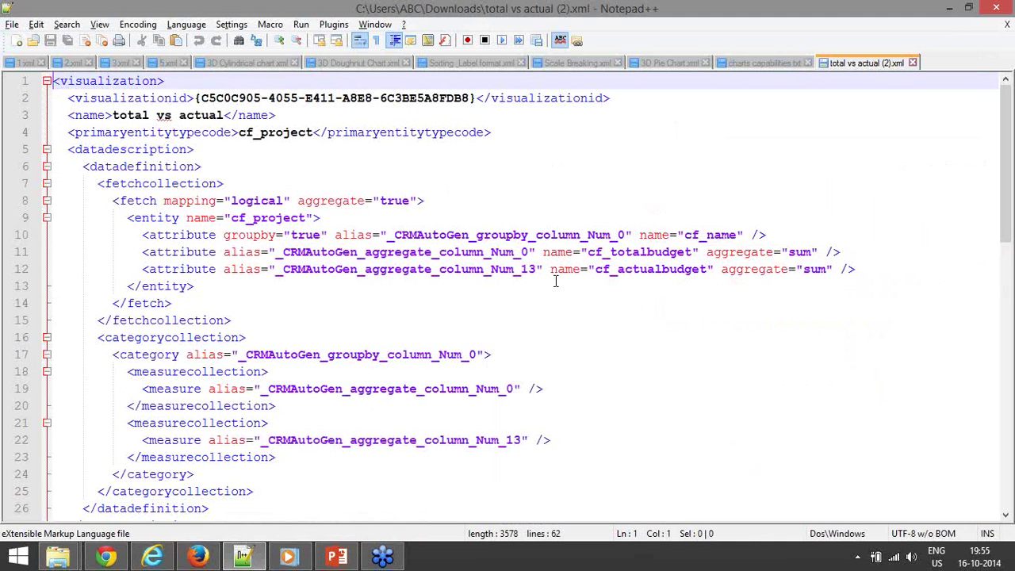
# Step: Look through the data description and presentation description sections of the exported chart XML
pyautogui.click(498, 191)
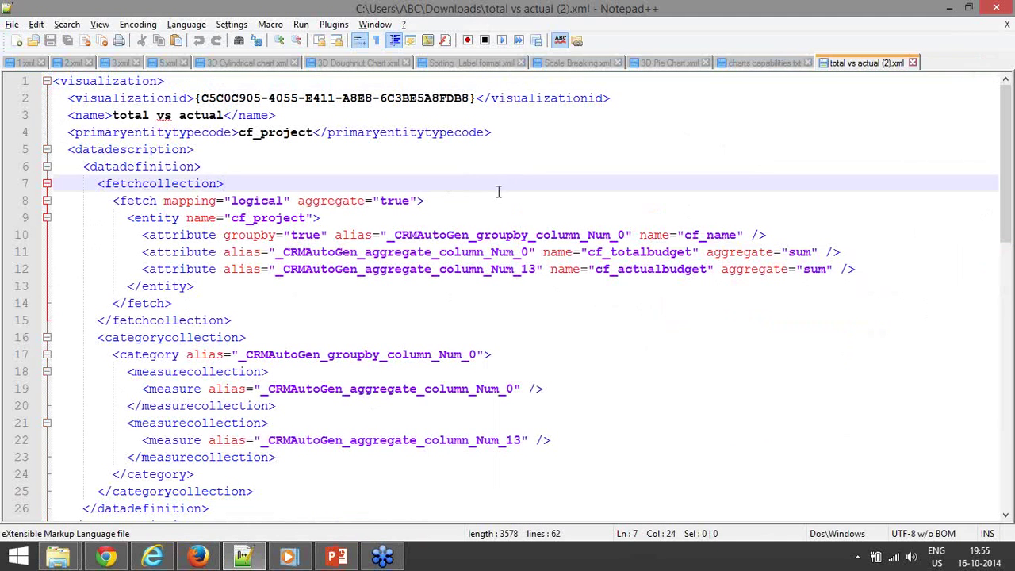
pyautogui.scroll(-5, 359, 235)
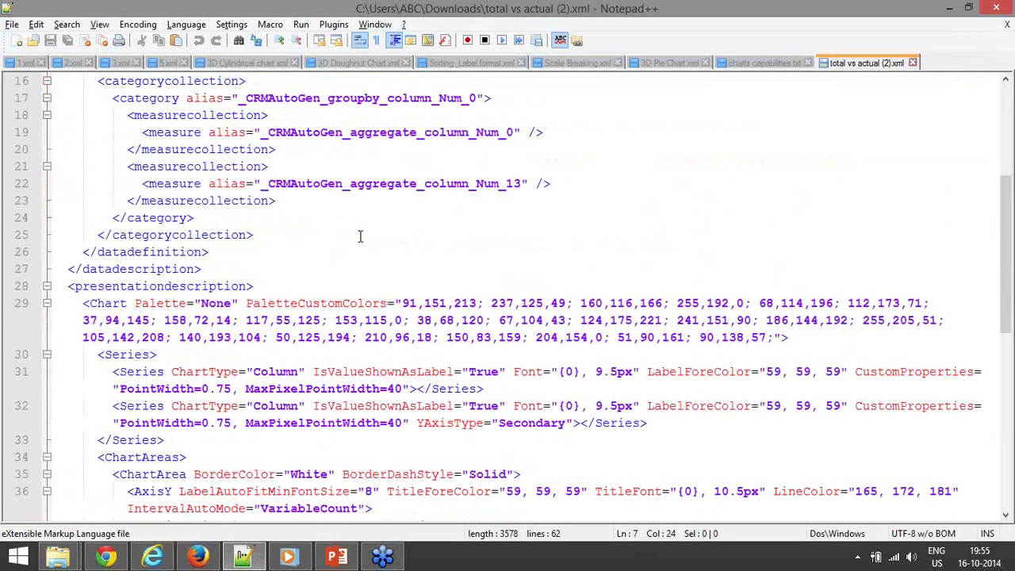
pyautogui.scroll(5, 359, 235)
pyautogui.scroll(-1, 266, 337)
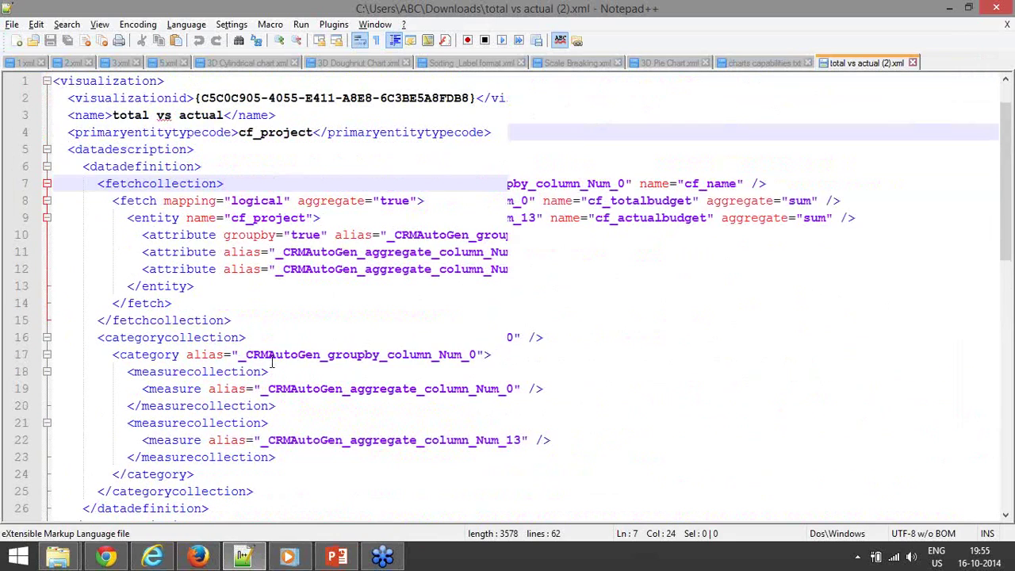
# Step: Highlight the opening data description part and the chart name in the XML for review, and dismiss the McAfee notice
pyautogui.moveTo(253, 475); pyautogui.dragTo(294, 357)
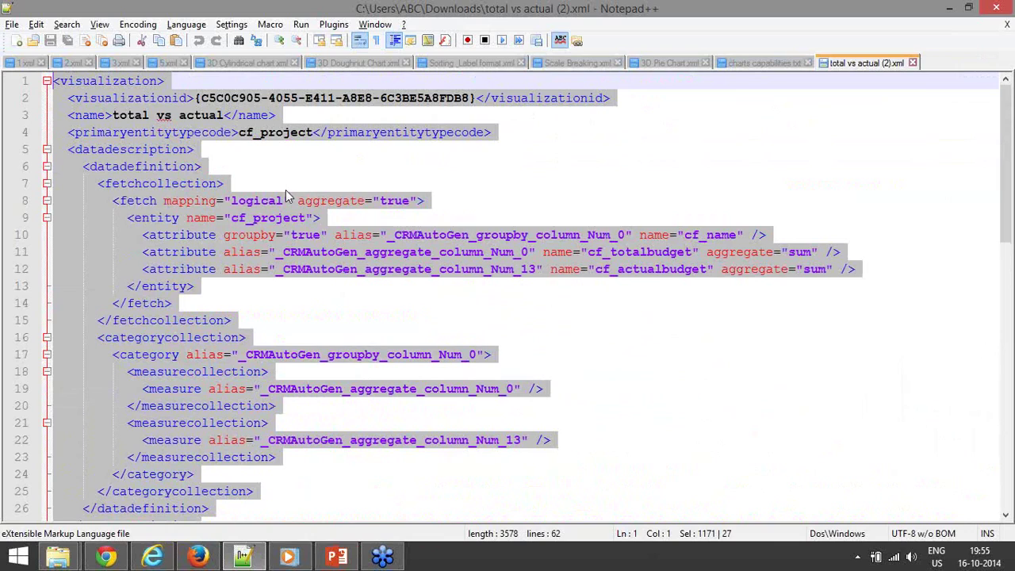
pyautogui.click(183, 132)
pyautogui.click(68, 92)
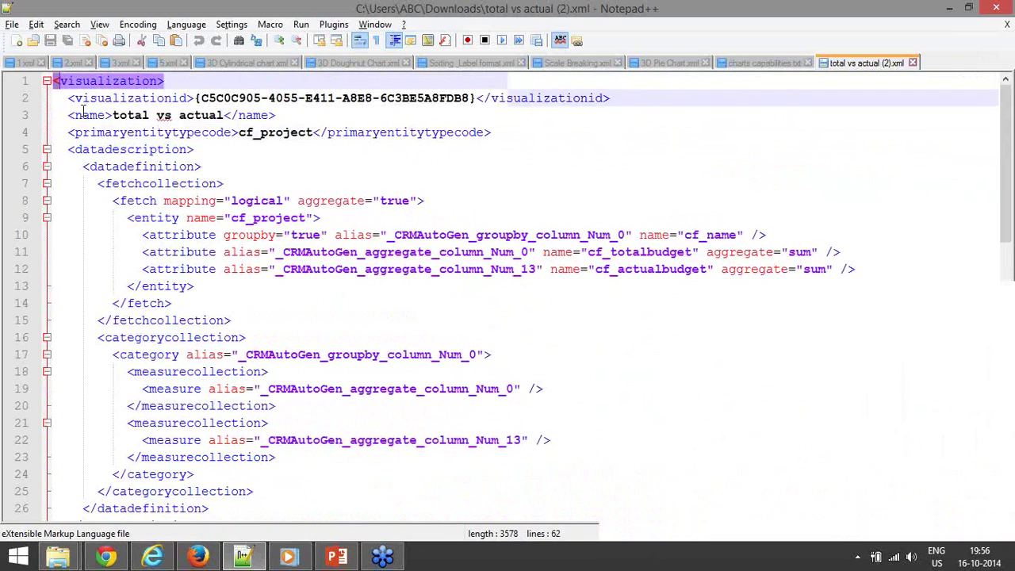
pyautogui.moveTo(83, 111); pyautogui.dragTo(333, 516)
pyautogui.scroll(1, 346, 261)
pyautogui.click(352, 268)
pyautogui.scroll(2, 351, 268)
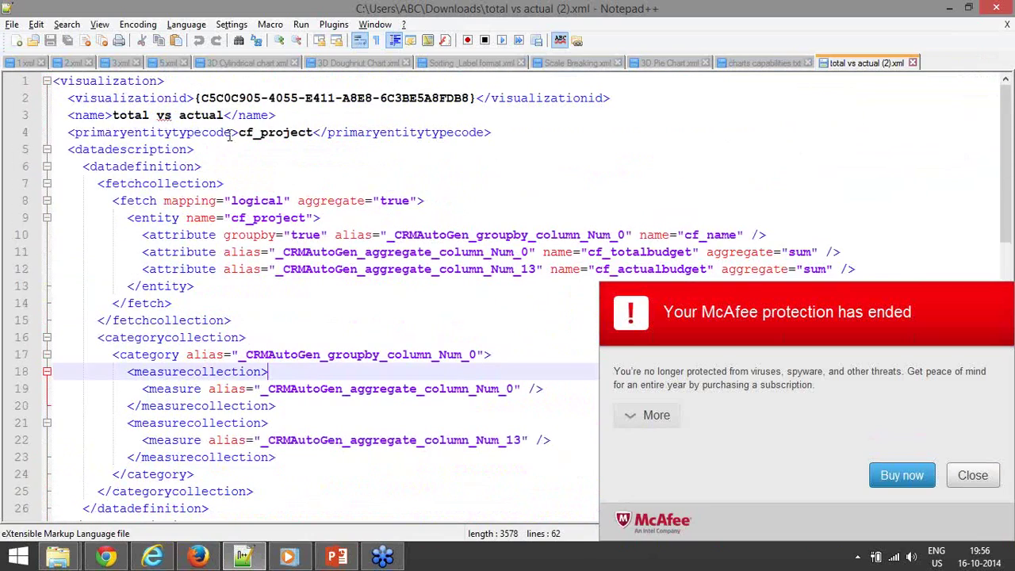
pyautogui.moveTo(113, 115); pyautogui.dragTo(223, 115)
pyautogui.click(974, 474)
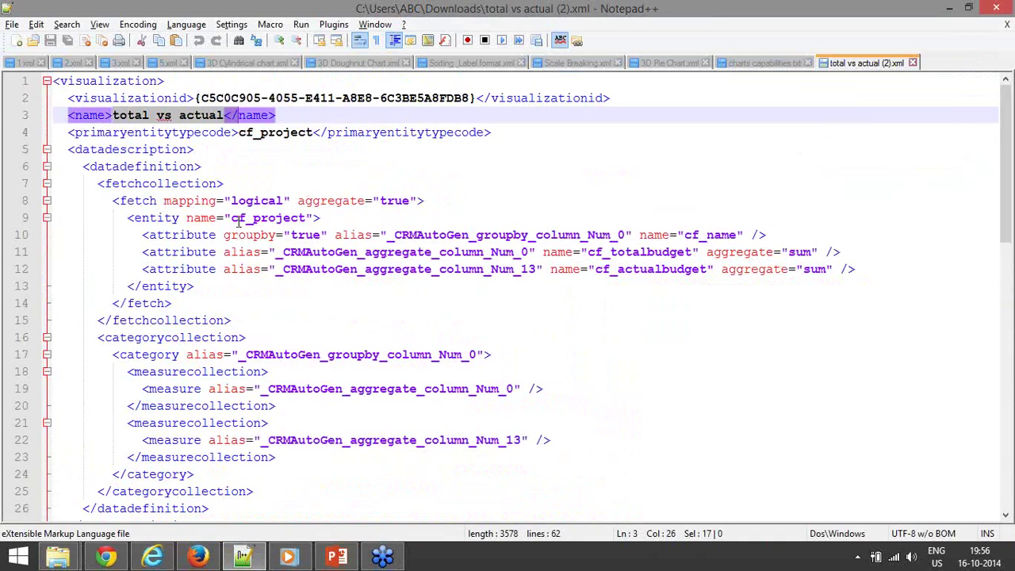
# Step: Examine the cf_project entity and its aggregate attributes, plus the presentation description and its Series block, in the chart XML
pyautogui.doubleClick(238, 219)
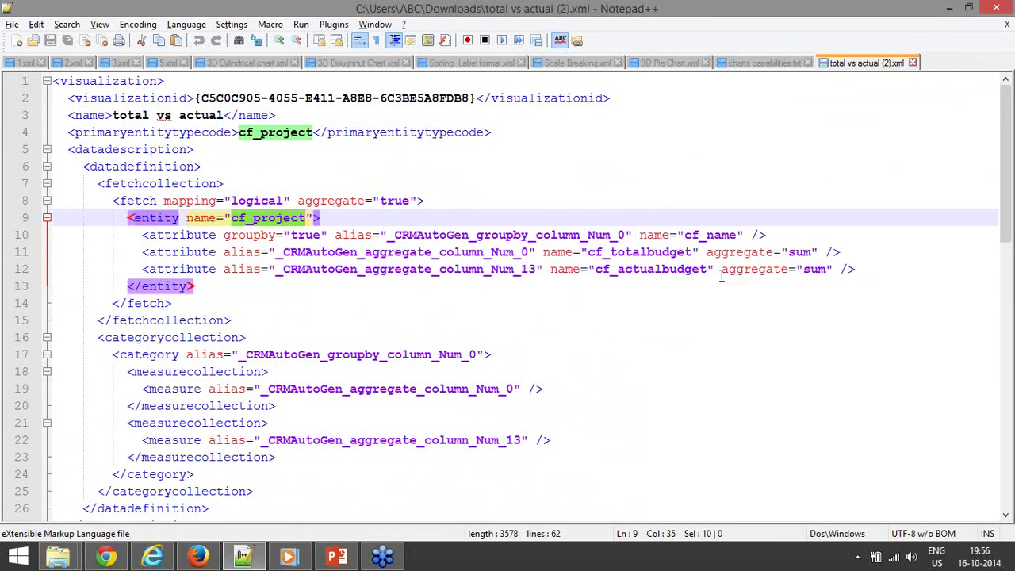
pyautogui.click(803, 252)
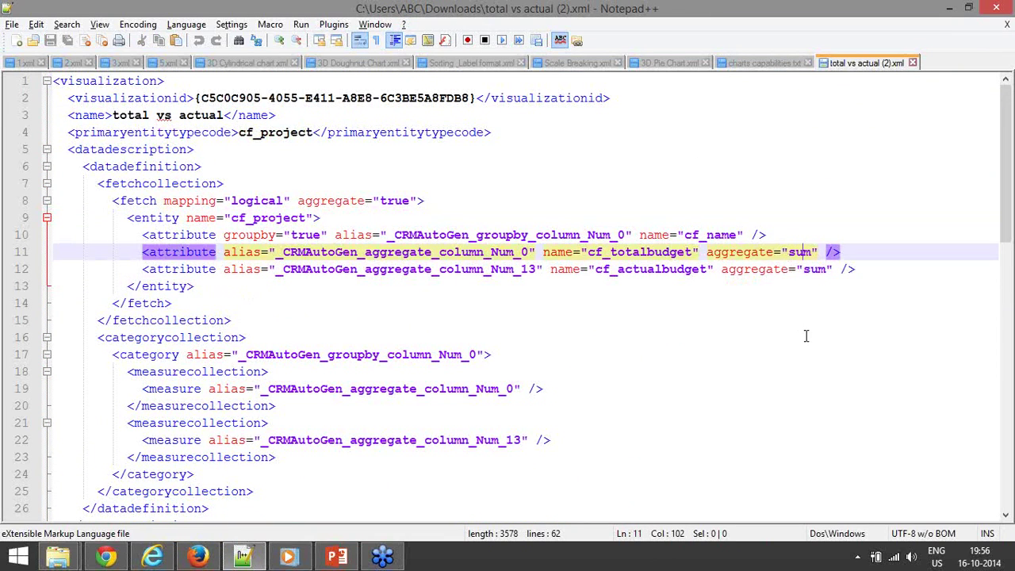
pyautogui.scroll(-3, 806, 336)
pyautogui.scroll(-1, 620, 277)
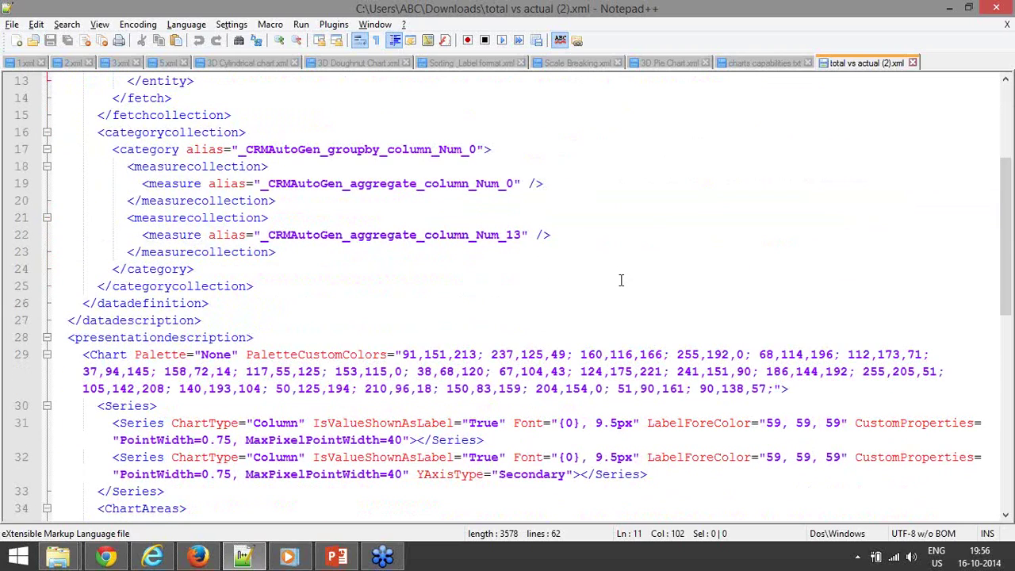
pyautogui.scroll(-4, 621, 280)
pyautogui.moveTo(68, 133); pyautogui.dragTo(276, 440)
pyautogui.scroll(7, 310, 483)
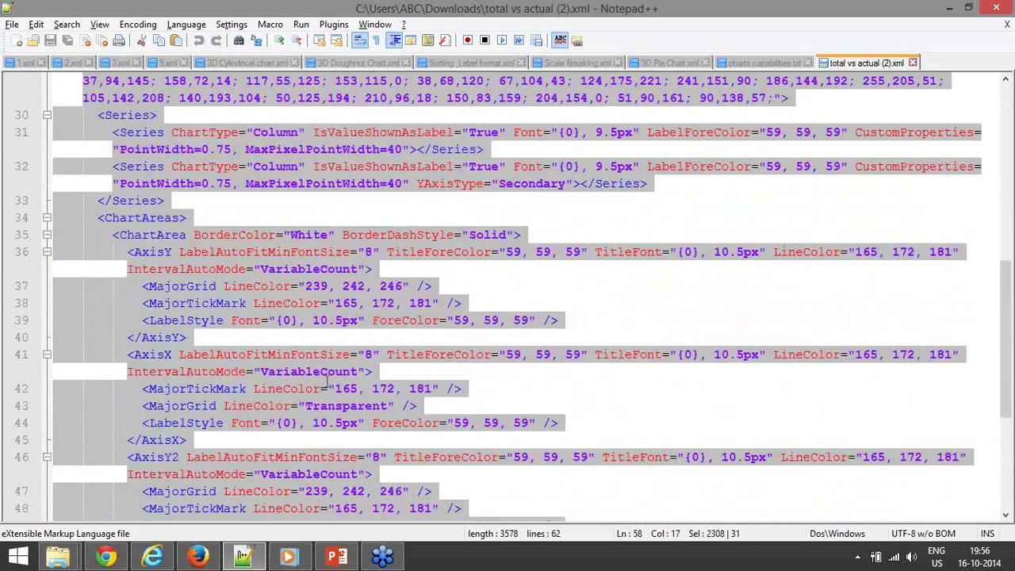
pyautogui.click(310, 483)
pyautogui.moveTo(95, 271); pyautogui.dragTo(205, 354)
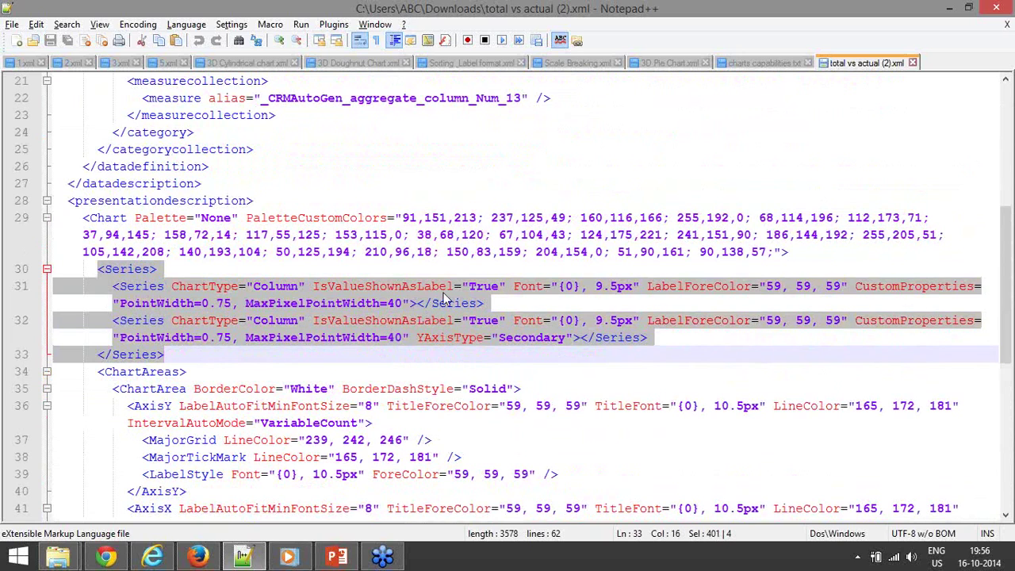
# Step: Examine the ChartAreas axis settings, Titles and Legends blocks of the presentation description
pyautogui.scroll(-2, 434, 317)
pyautogui.moveTo(115, 311); pyautogui.dragTo(226, 458)
pyautogui.click(450, 388)
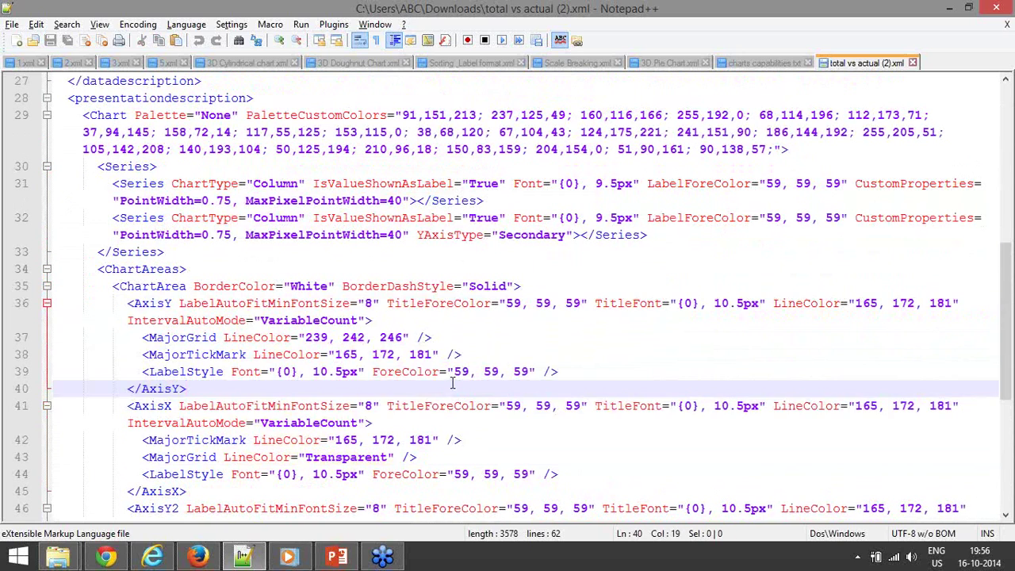
pyautogui.scroll(-2, 466, 346)
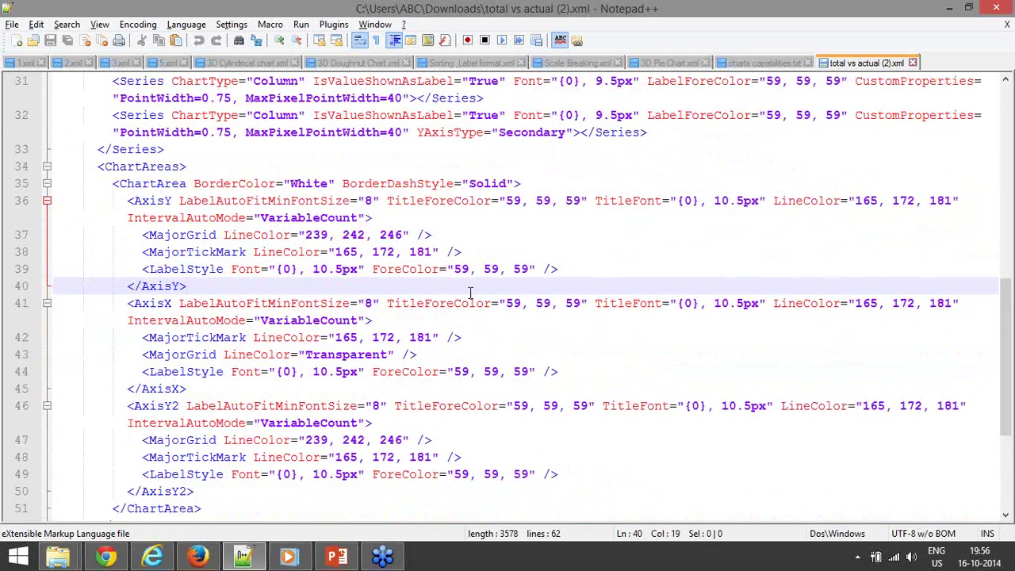
pyautogui.scroll(-4, 470, 290)
pyautogui.moveTo(93, 337); pyautogui.dragTo(115, 331)
pyautogui.click(251, 369)
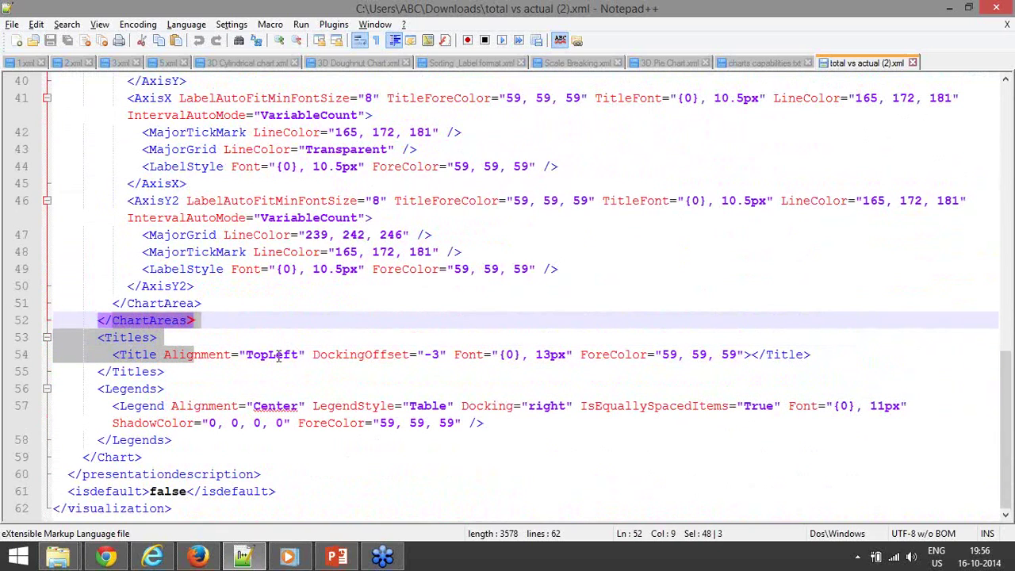
pyautogui.click(187, 372)
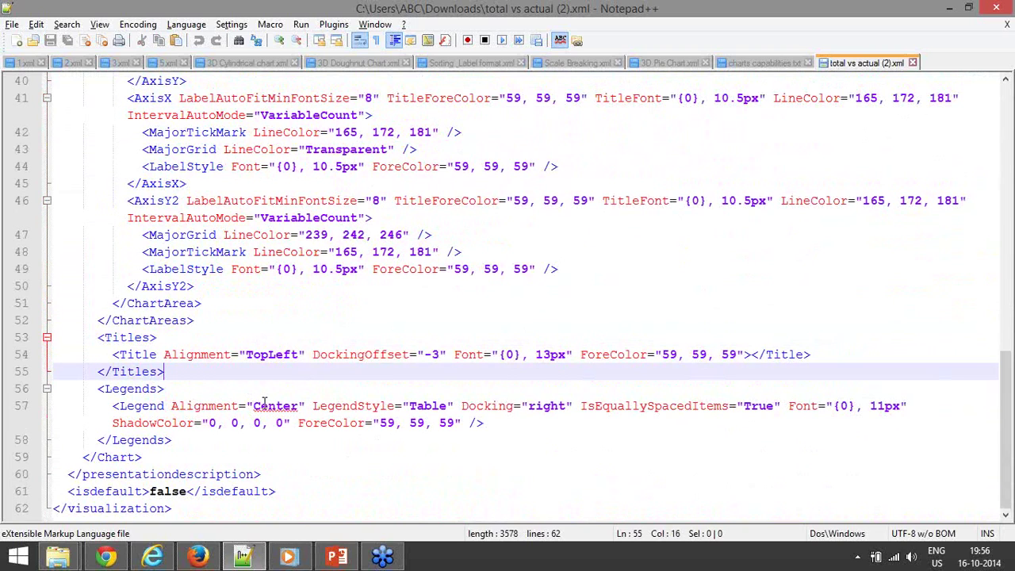
pyautogui.moveTo(98, 390); pyautogui.dragTo(226, 444)
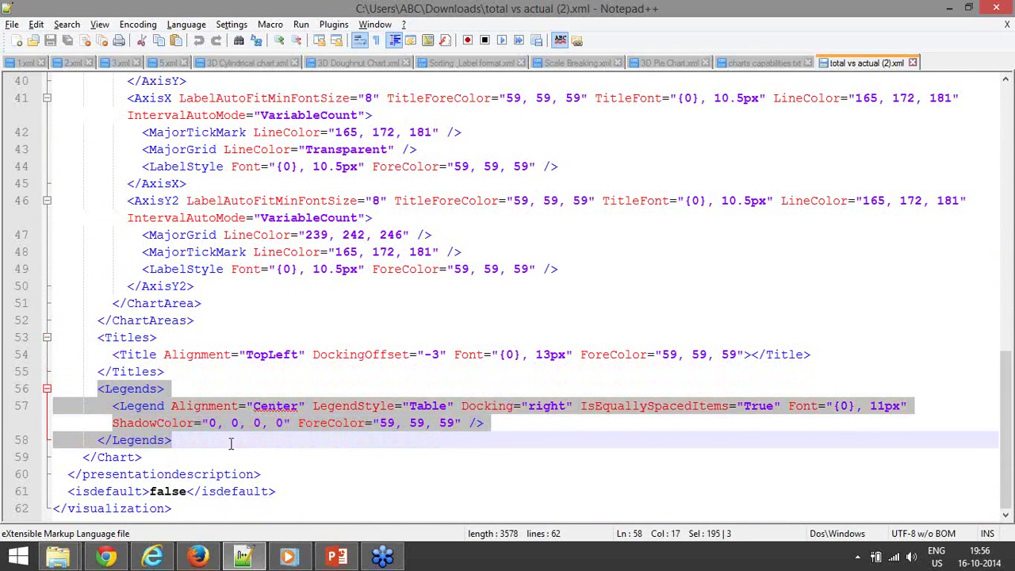
pyautogui.scroll(3, 622, 354)
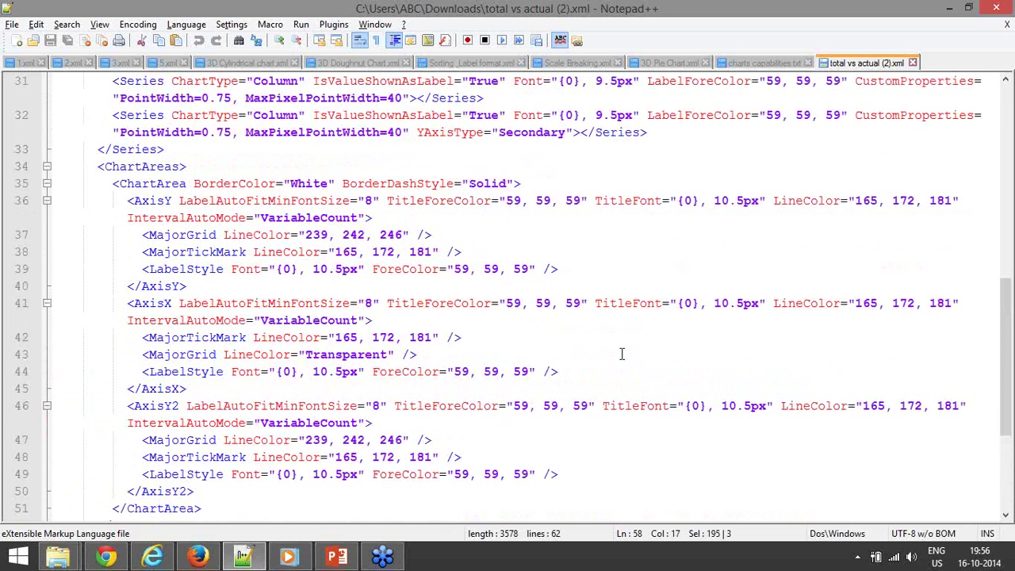
pyautogui.scroll(3, 622, 354)
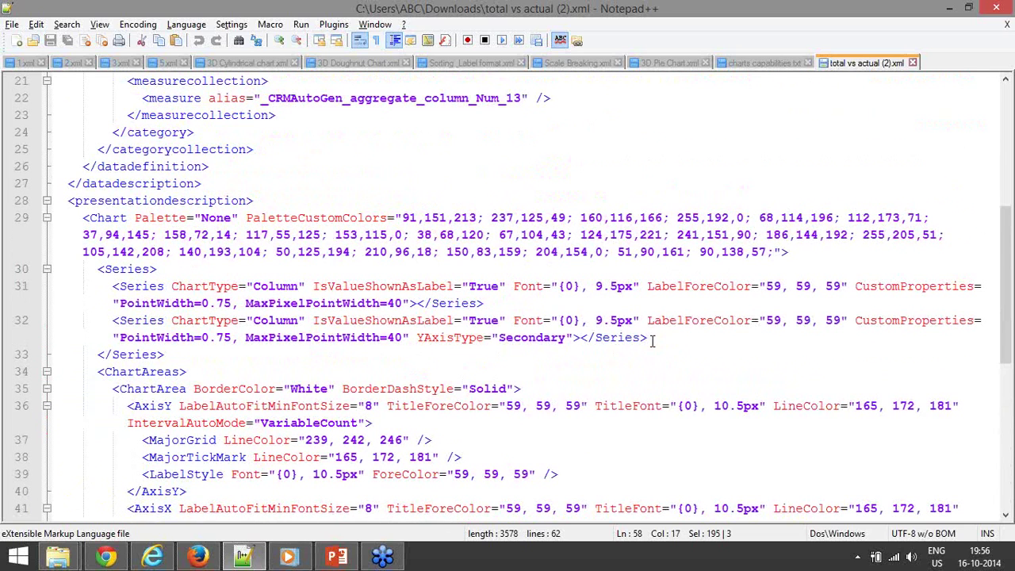
pyautogui.click(509, 369)
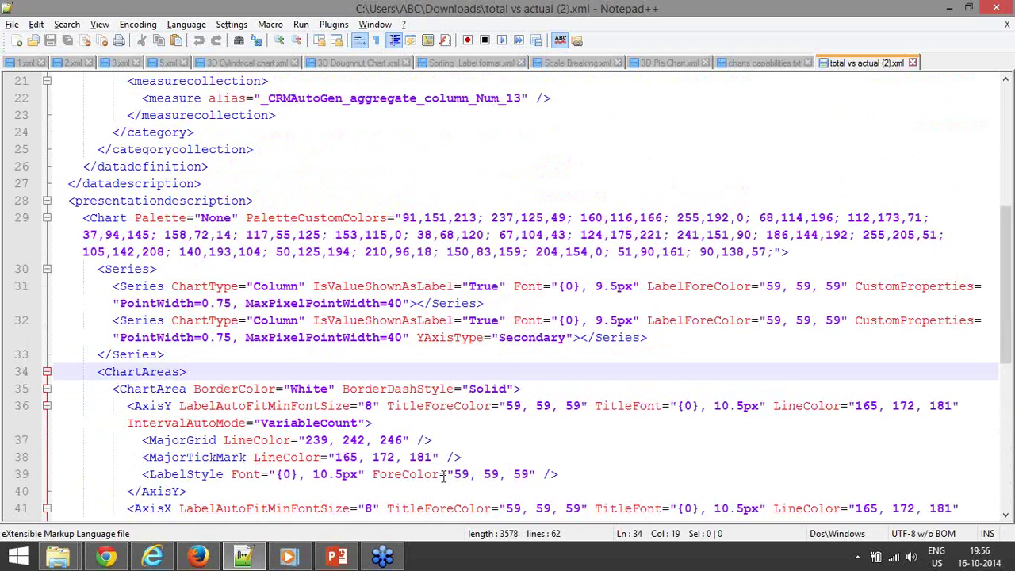
# Step: Compare the total vs actual chart in Dynamics CRM with its XML in Notepad++, checking the two value axes and data labels
pyautogui.click(145, 559)
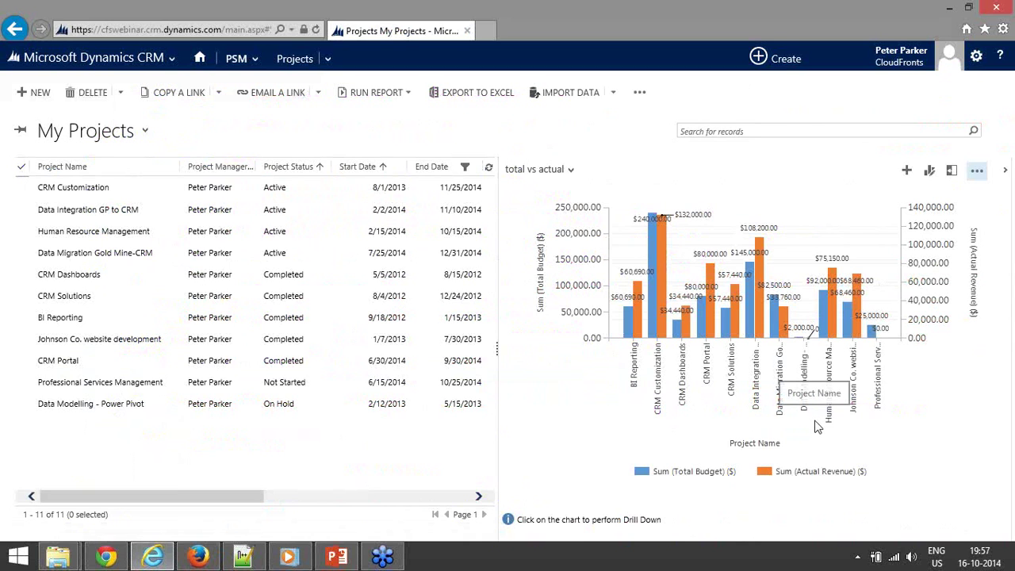
pyautogui.click(243, 559)
pyautogui.click(469, 281)
pyautogui.click(521, 154)
pyautogui.scroll(4, 533, 217)
pyautogui.scroll(3, 533, 218)
pyautogui.scroll(-7, 533, 218)
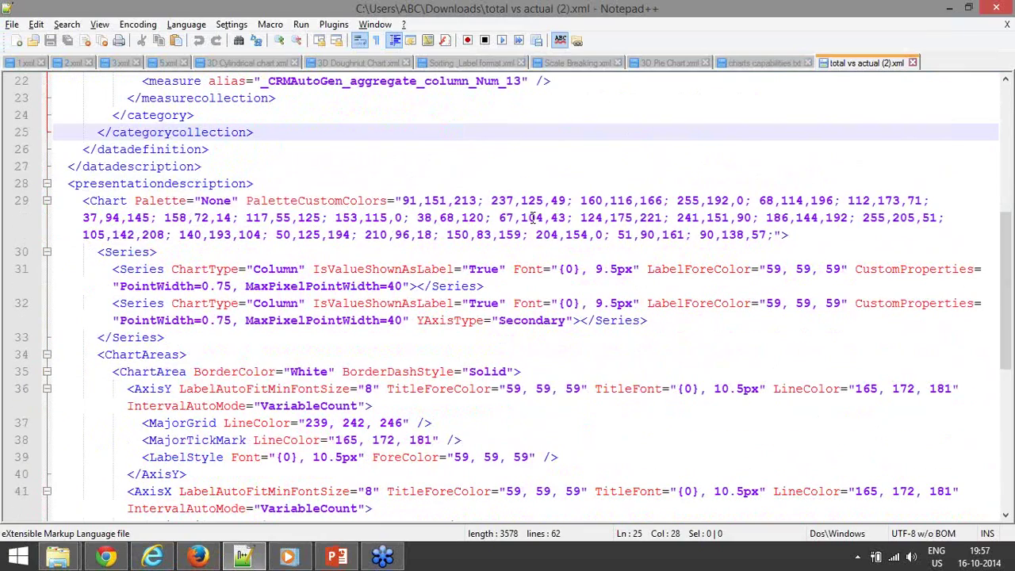
pyautogui.scroll(2, 532, 217)
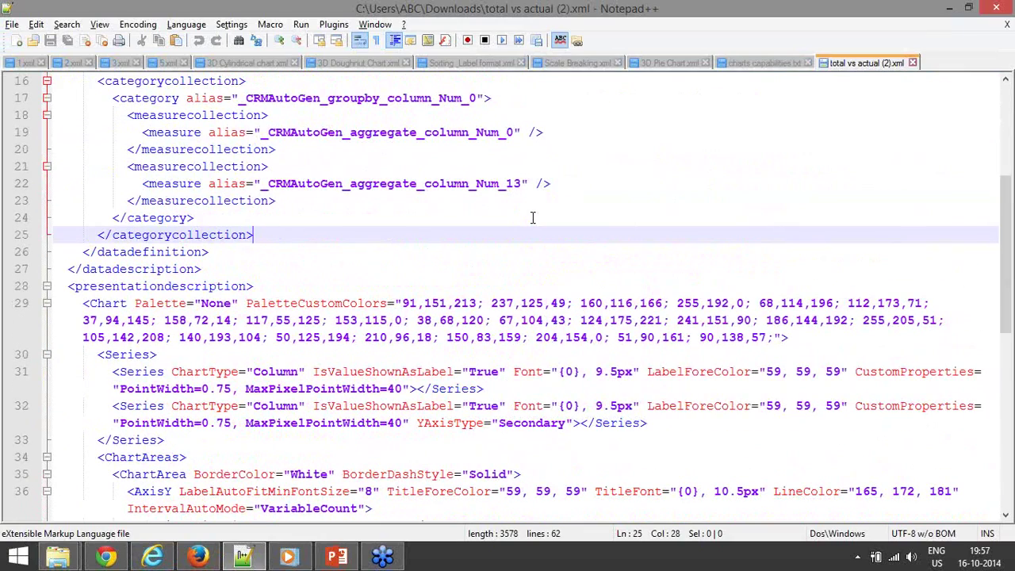
pyautogui.click(153, 557)
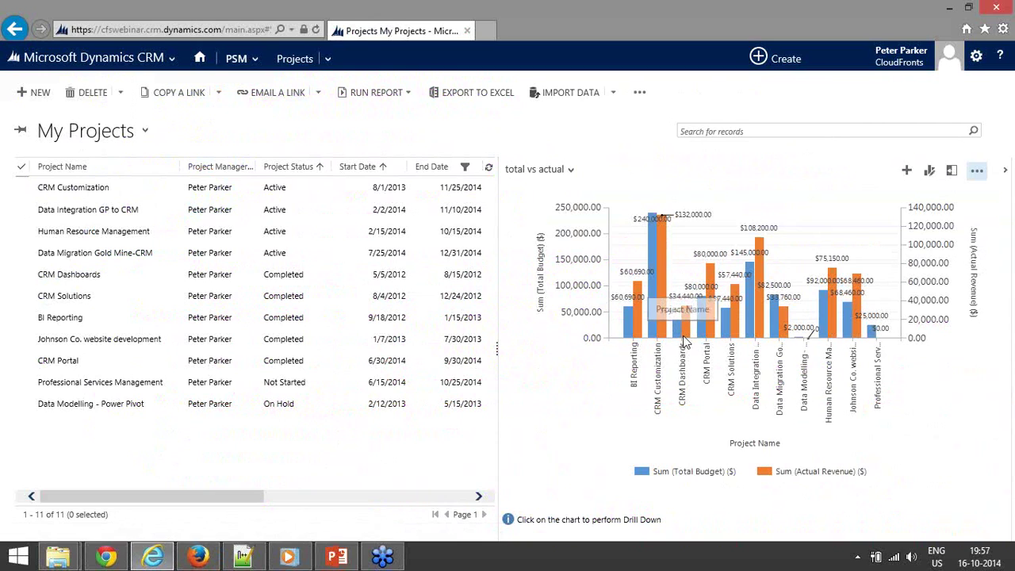
pyautogui.moveTo(685, 308)
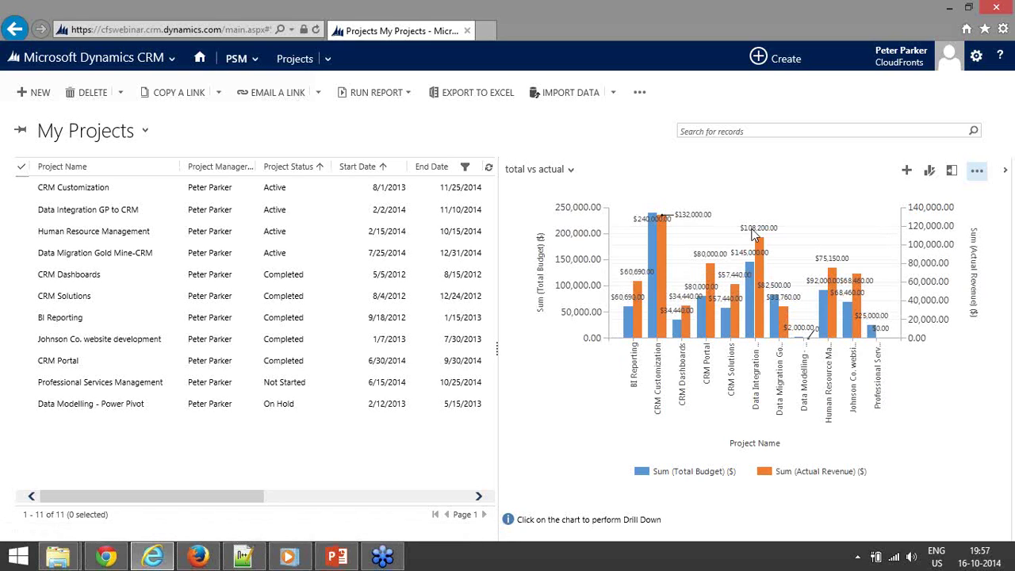
# Step: Switch to Notepad++ and delete the YAxisType="Secondary" attribute from the second Series element
pyautogui.click(243, 557)
pyautogui.scroll(-2, 483, 341)
pyautogui.moveTo(415, 320); pyautogui.dragTo(567, 321)
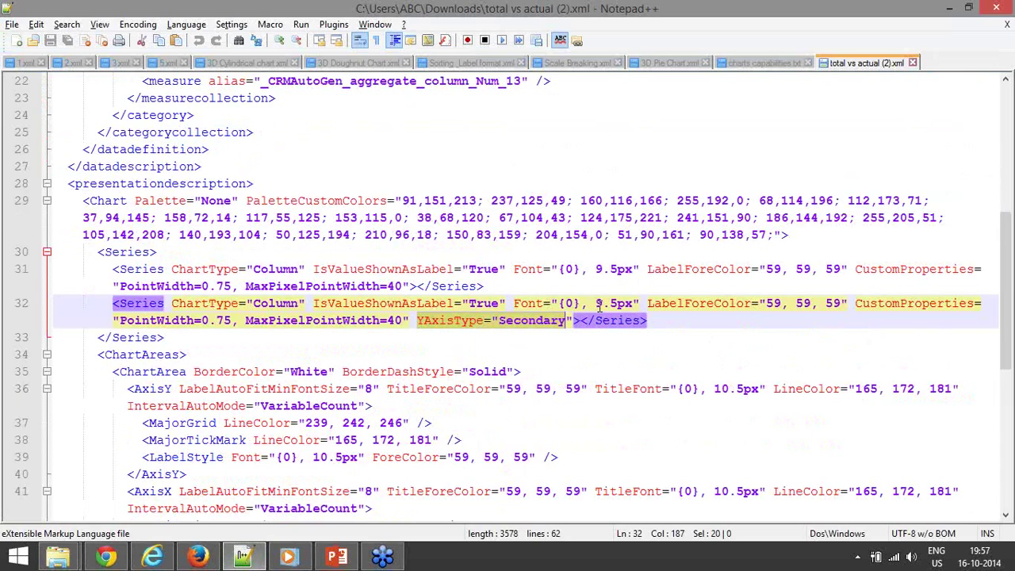
pyautogui.press('Delete')
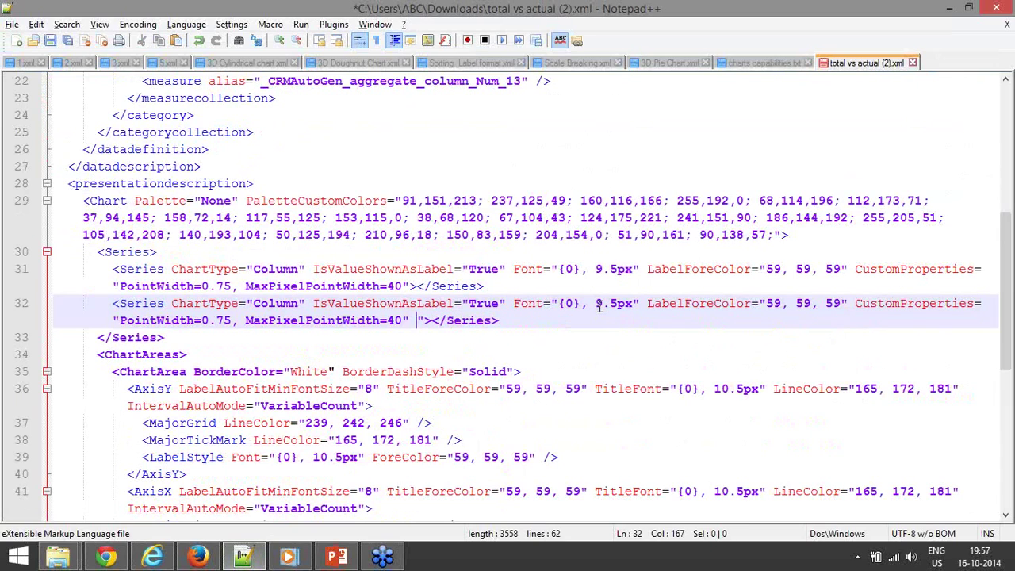
pyautogui.press('Delete')
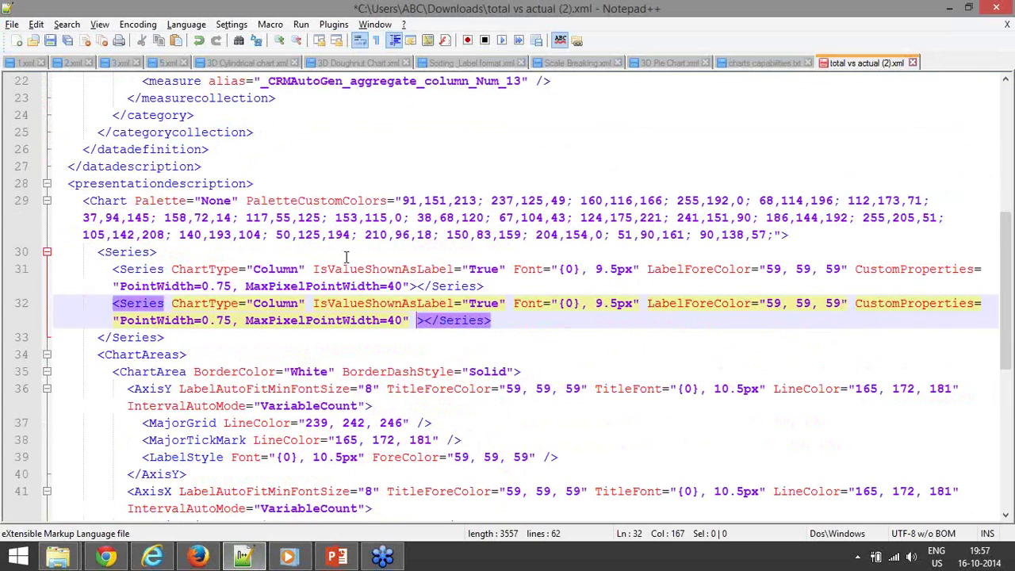
# Step: Set IsValueShownAsLabel to "False" in both Series elements of the chart XML
pyautogui.doubleClick(492, 269)
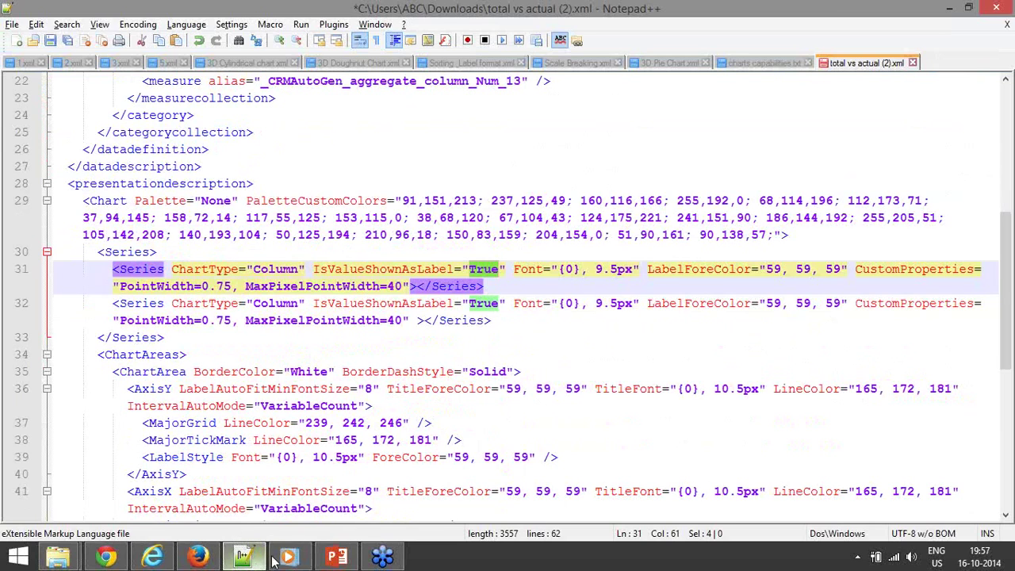
pyautogui.click(153, 557)
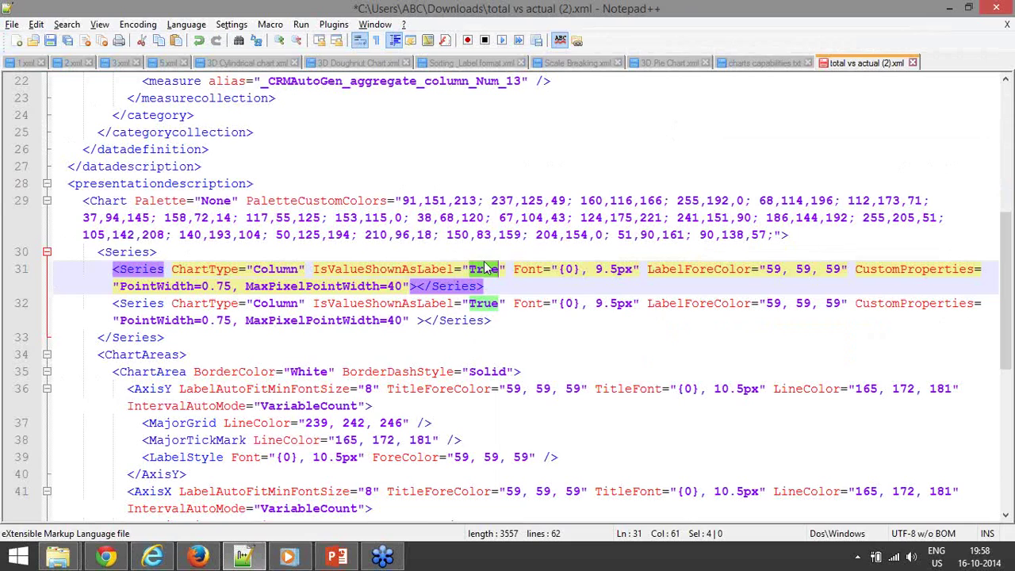
pyautogui.write('False')
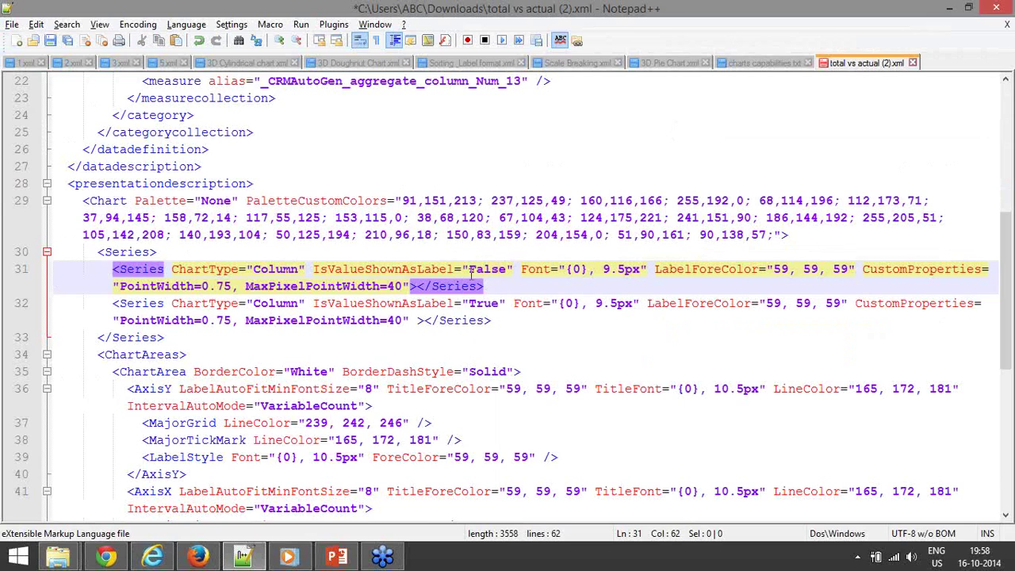
pyautogui.doubleClick(483, 306)
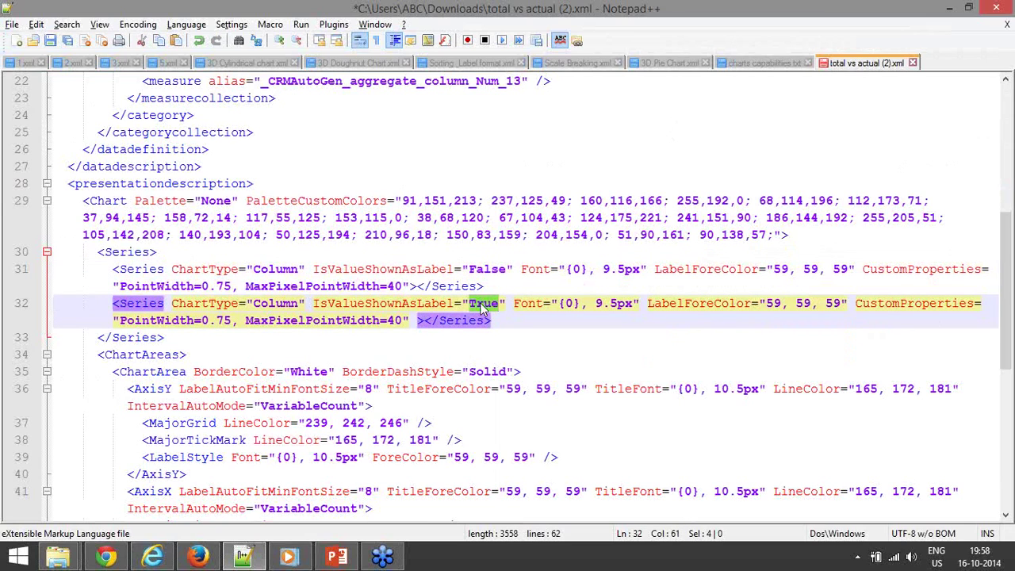
pyautogui.write('Fal')
pyautogui.click(481, 304)
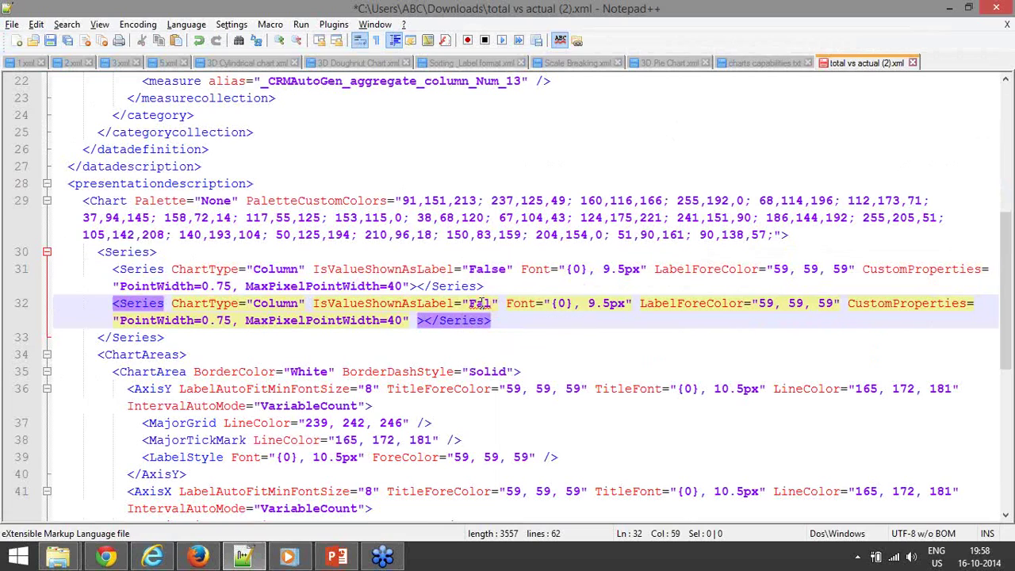
pyautogui.click(494, 303)
pyautogui.write('se')
pyautogui.click(574, 303)
pyautogui.click(690, 254)
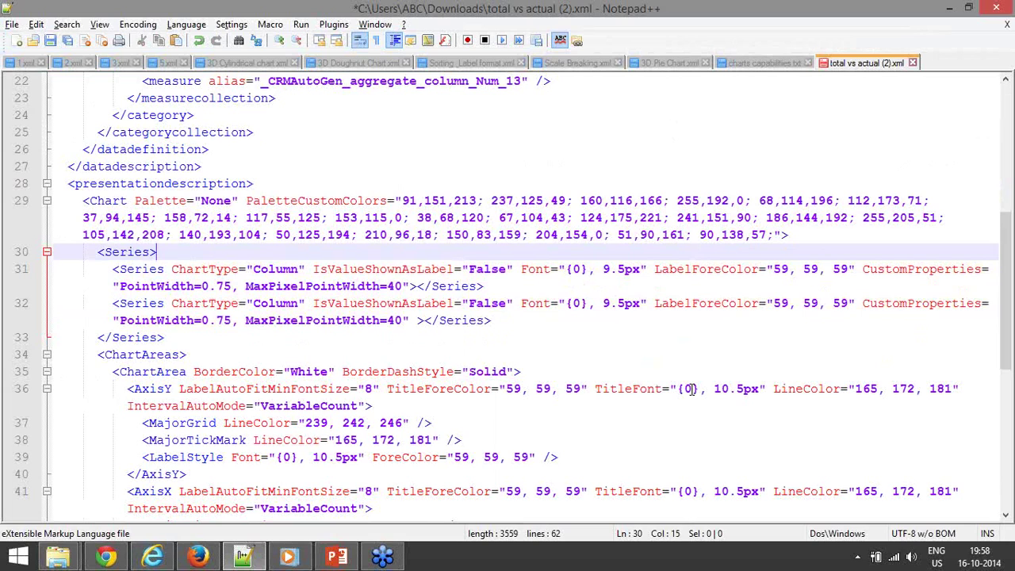
pyautogui.click(723, 327)
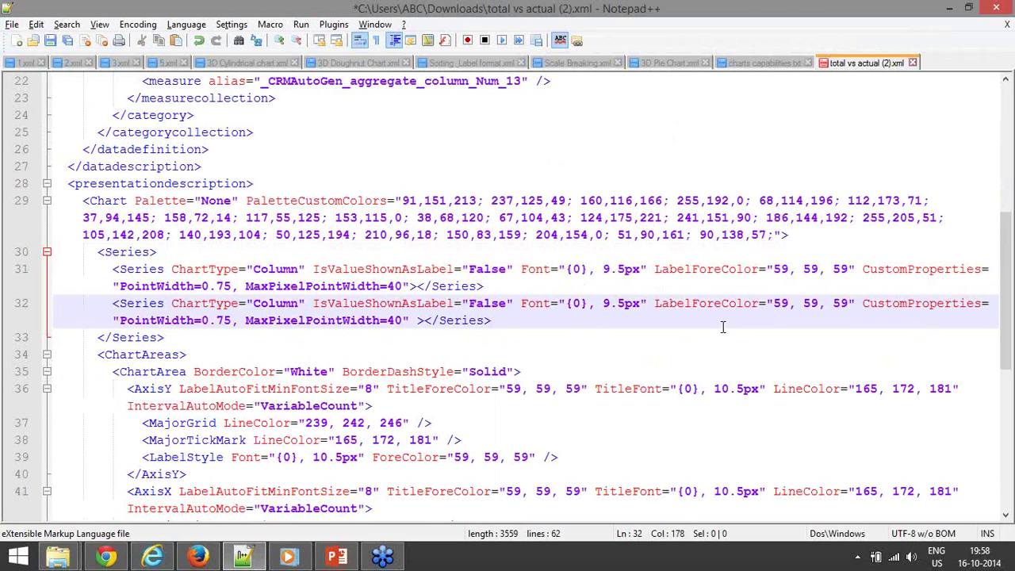
# Step: Switch back to the My Projects view with the total vs actual chart in Dynamics CRM
pyautogui.click(246, 555)
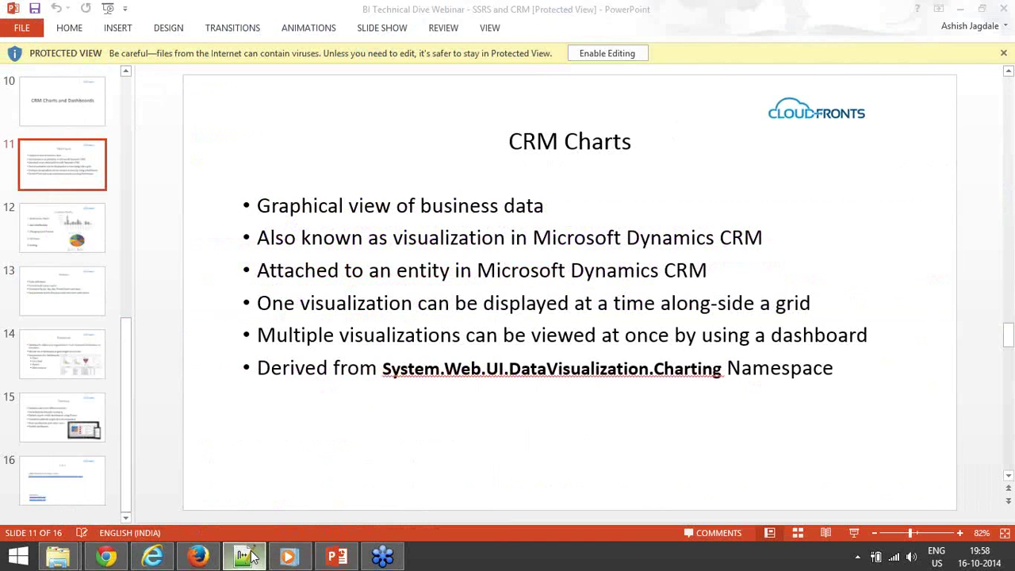
pyautogui.click(244, 557)
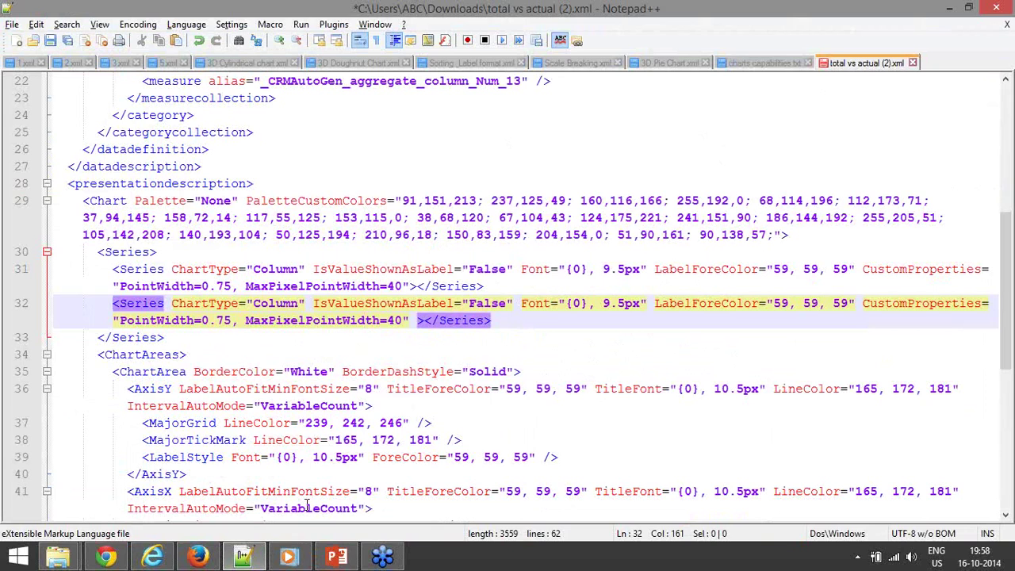
pyautogui.click(244, 558)
pyautogui.click(153, 556)
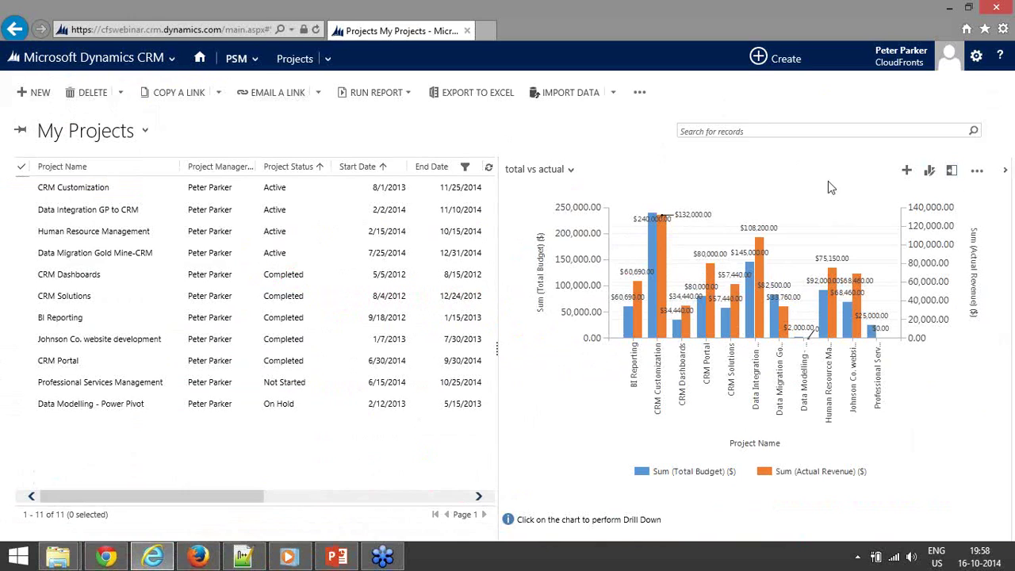
pyautogui.click(977, 171)
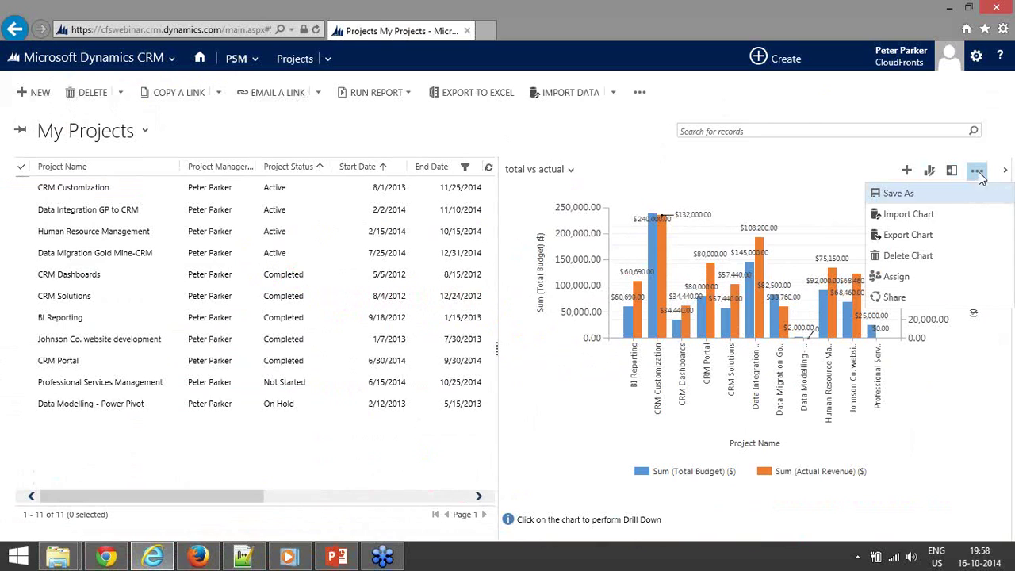
pyautogui.click(955, 219)
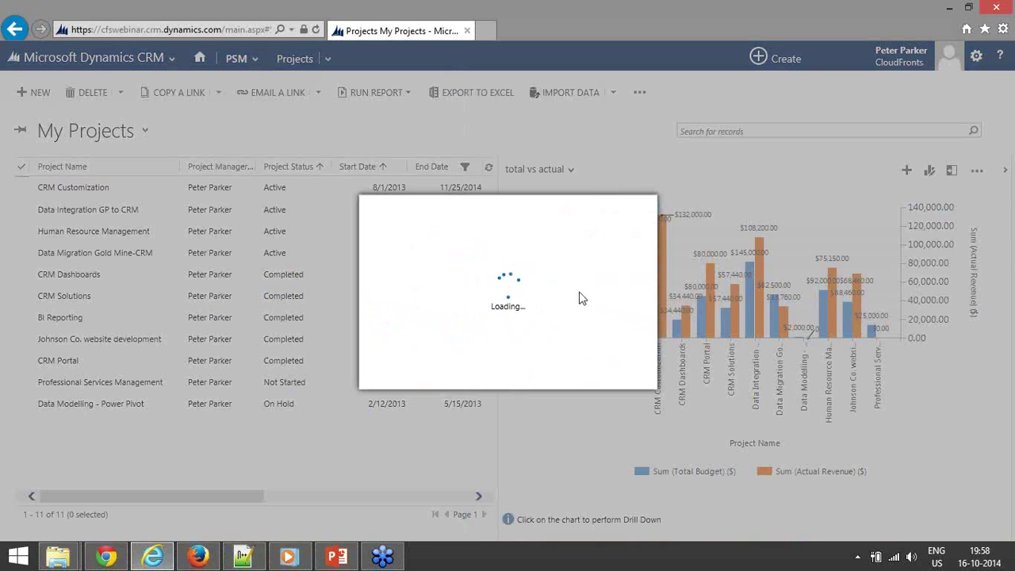
pyautogui.click(627, 285)
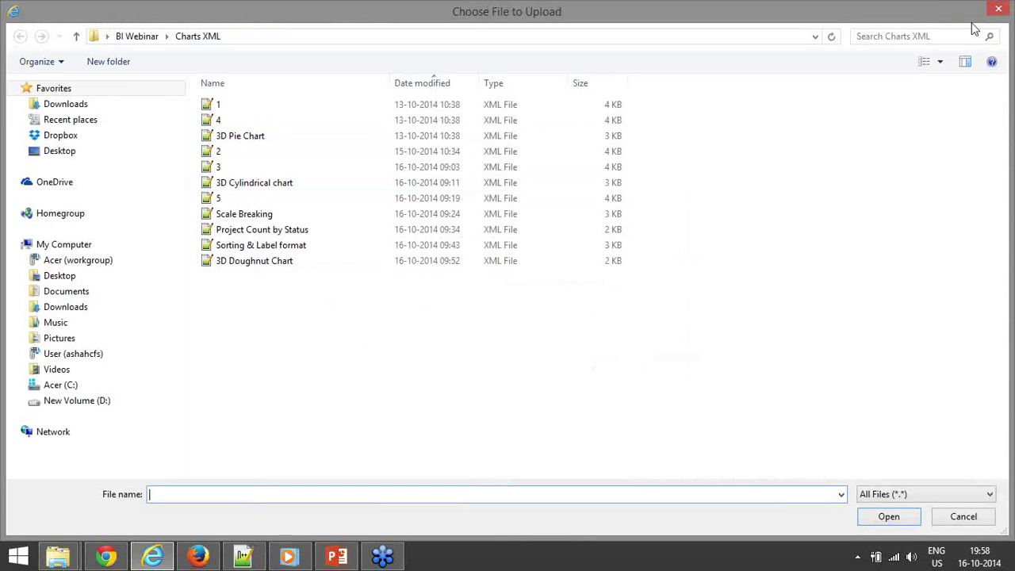
pyautogui.click(999, 10)
pyautogui.click(605, 370)
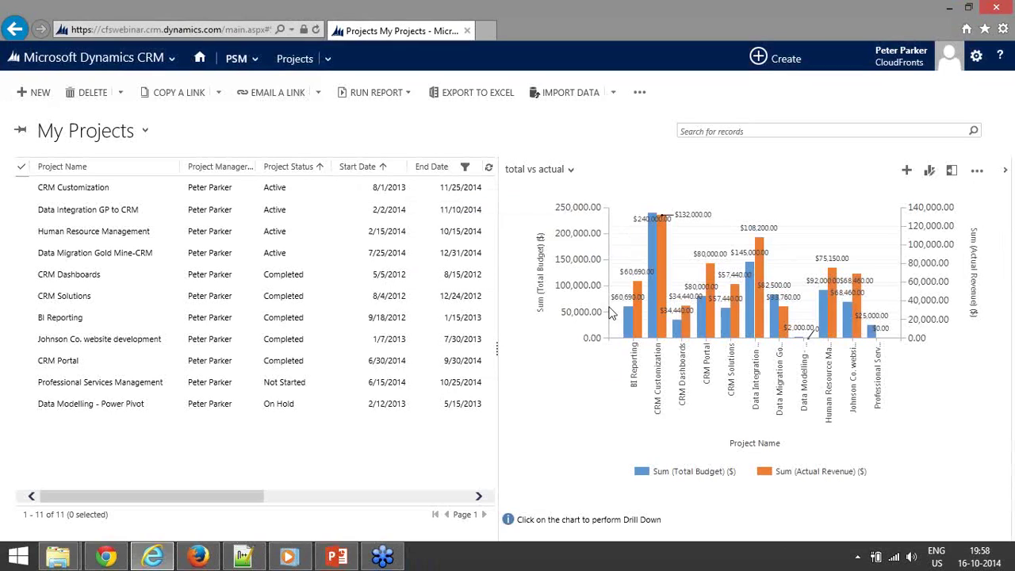
# Step: Display the system chart "1. Total budget v/s Actual Revenue" for My Projects and bring up its import and export options
pyautogui.click(558, 171)
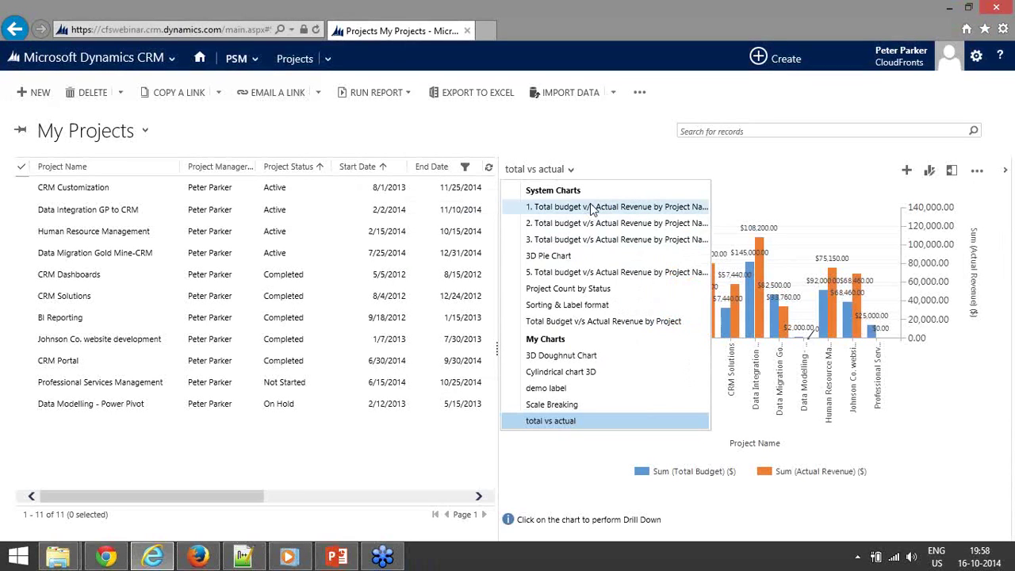
pyautogui.click(643, 208)
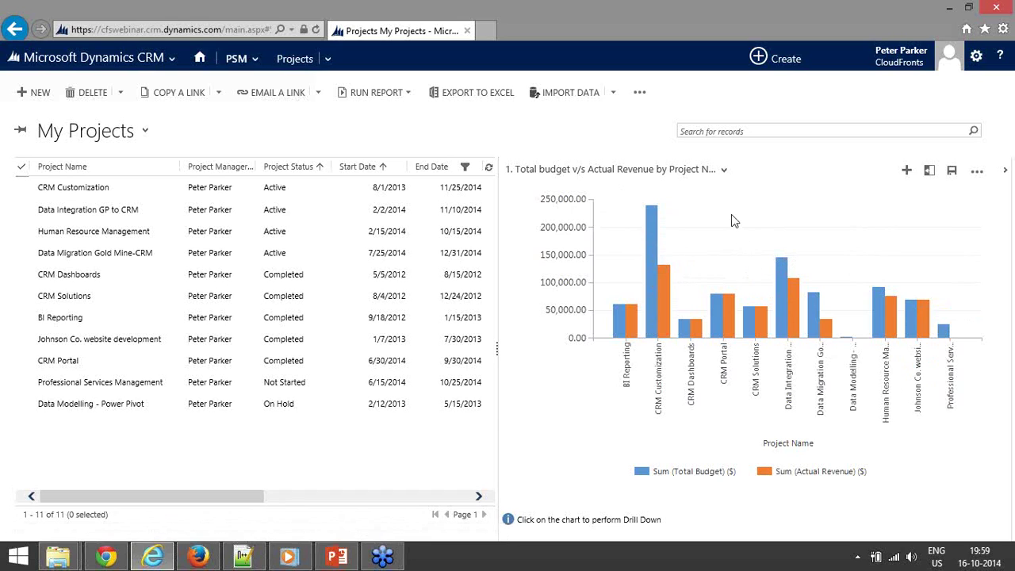
pyautogui.click(978, 173)
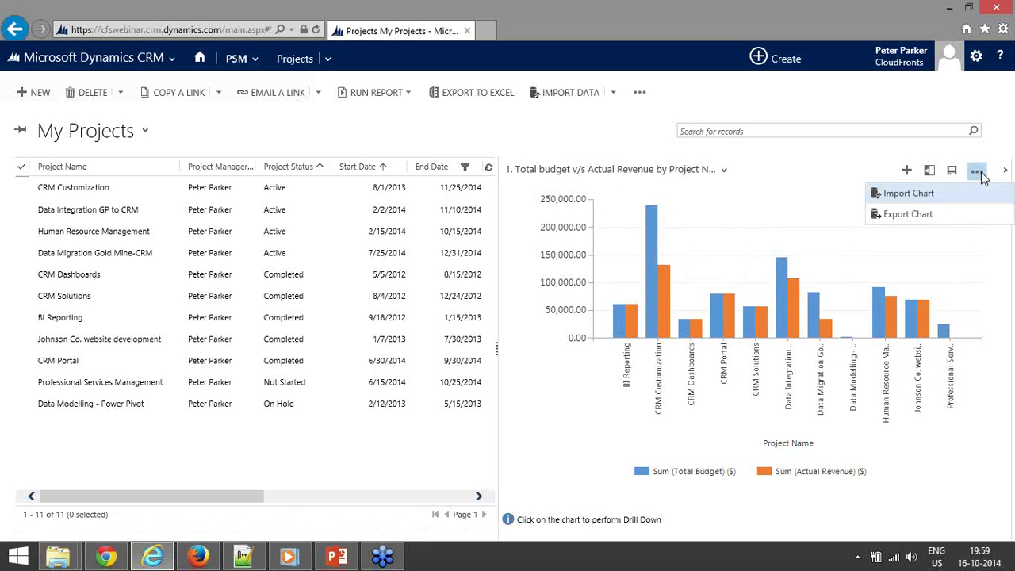
pyautogui.click(891, 214)
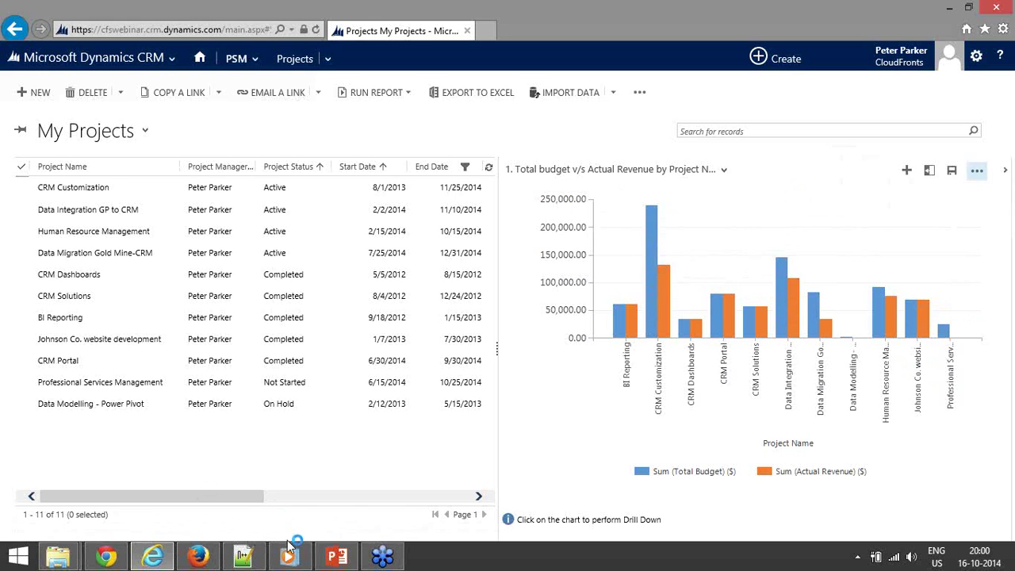
# Step: Compare 2.xml in Notepad++ with chart 1 in Dynamics CRM, checking the LabelFormat, LegendText, axis title and ArrowStyle attributes
pyautogui.click(243, 557)
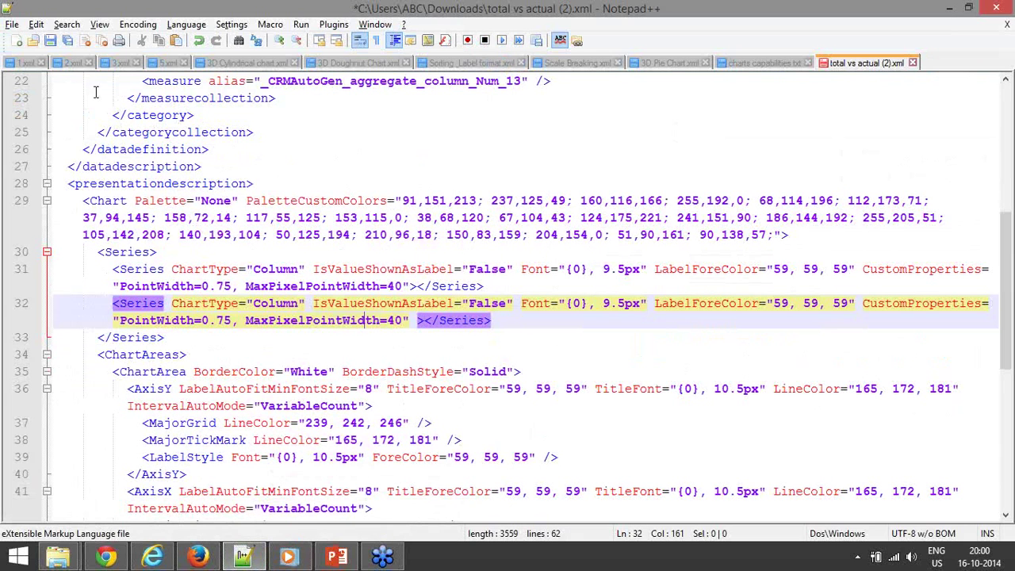
pyautogui.click(71, 63)
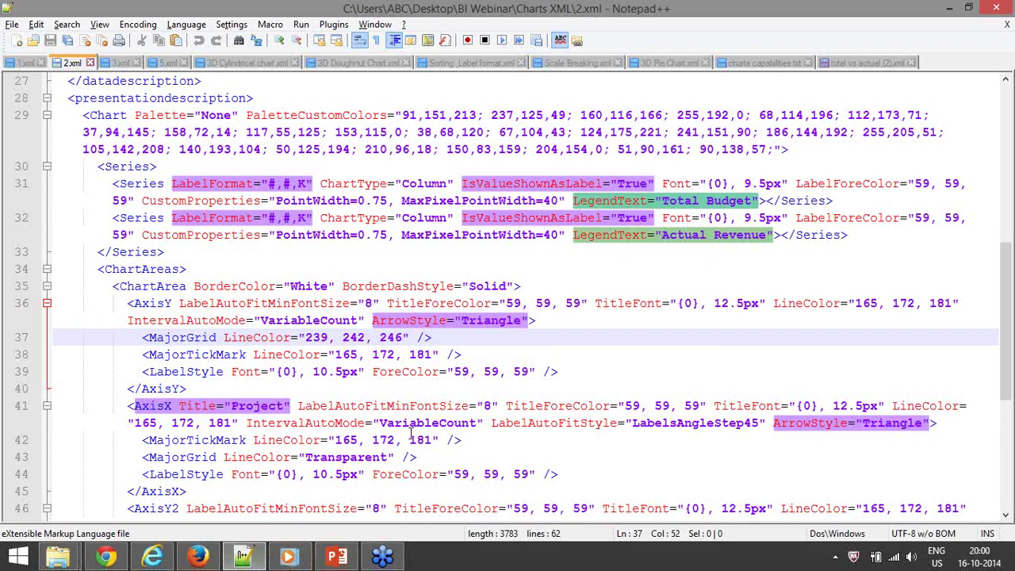
pyautogui.click(152, 557)
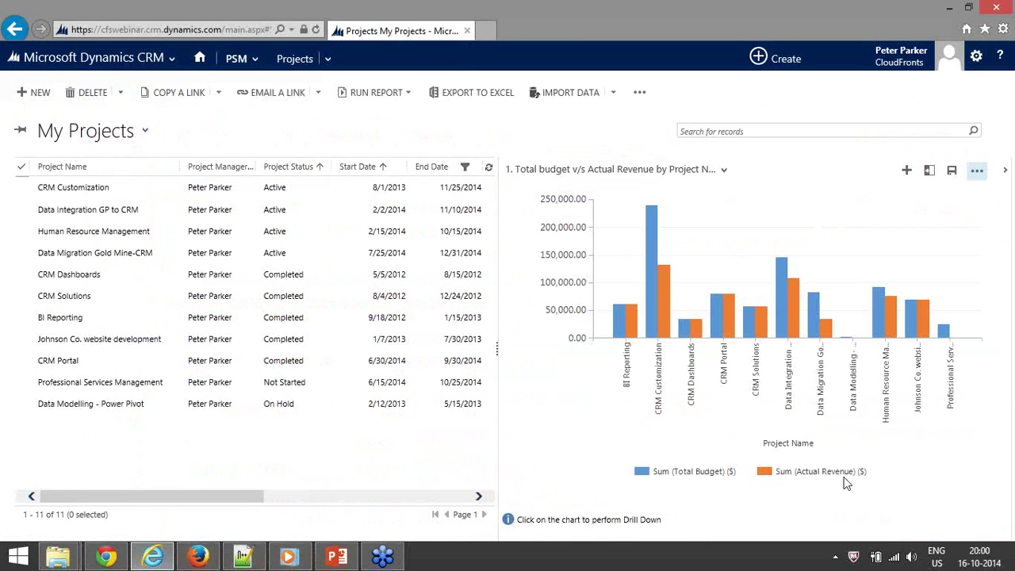
pyautogui.click(244, 556)
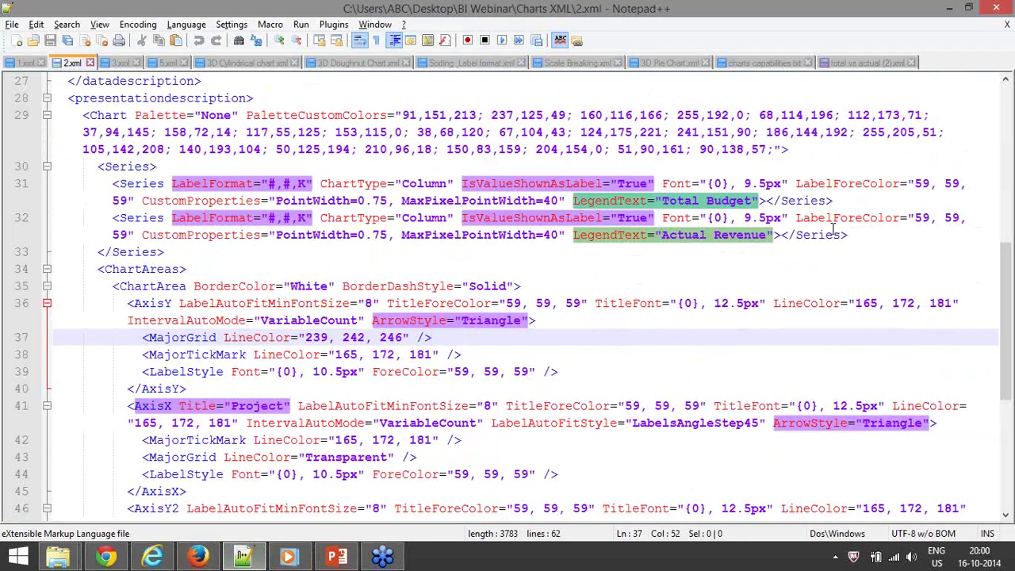
pyautogui.scroll(-1, 854, 249)
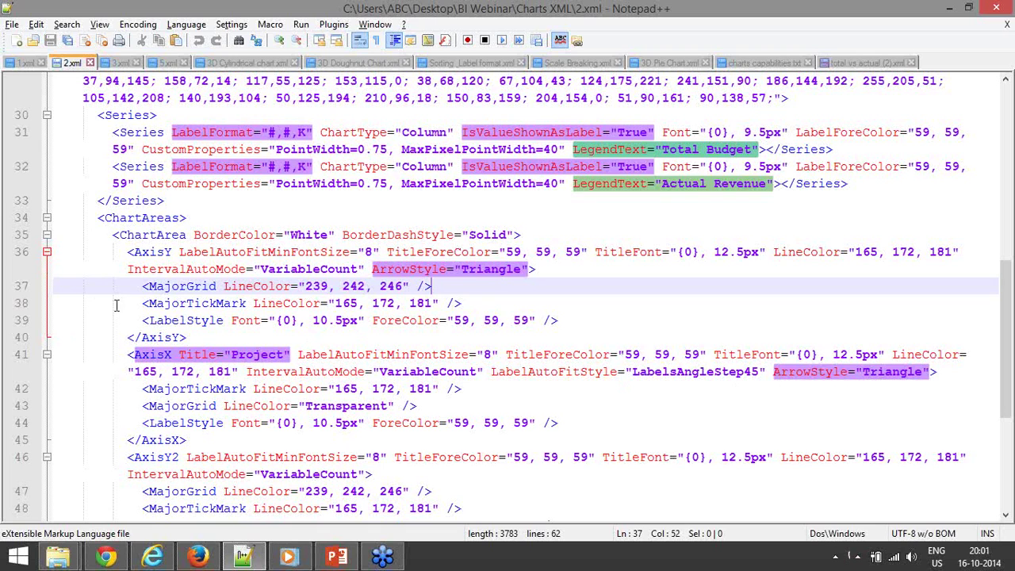
pyautogui.click(153, 557)
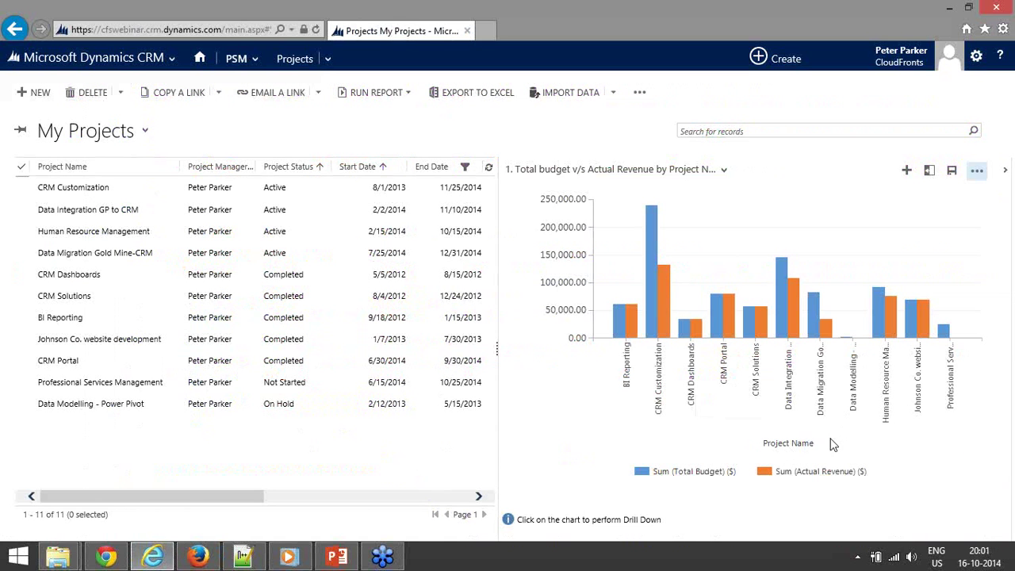
pyautogui.click(244, 556)
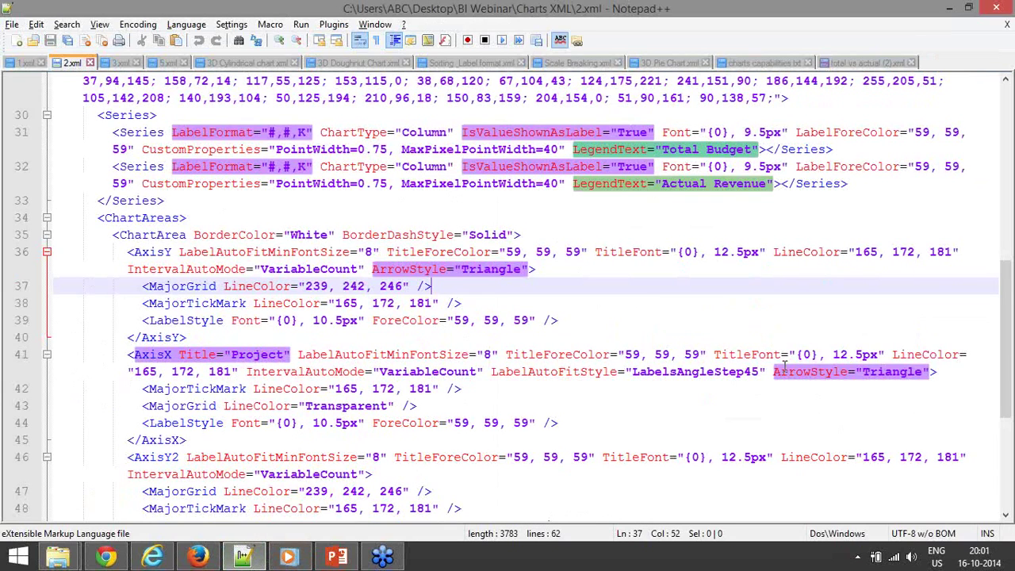
pyautogui.click(432, 339)
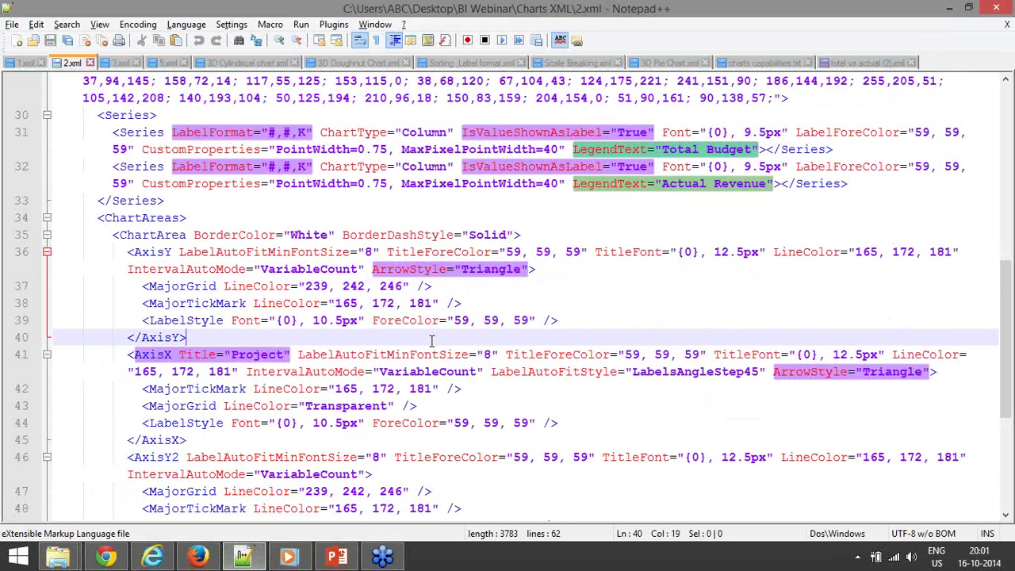
# Step: Switch to Dynamics CRM and display the system chart "2. Total budget v/s Actual Revenue"
pyautogui.click(153, 557)
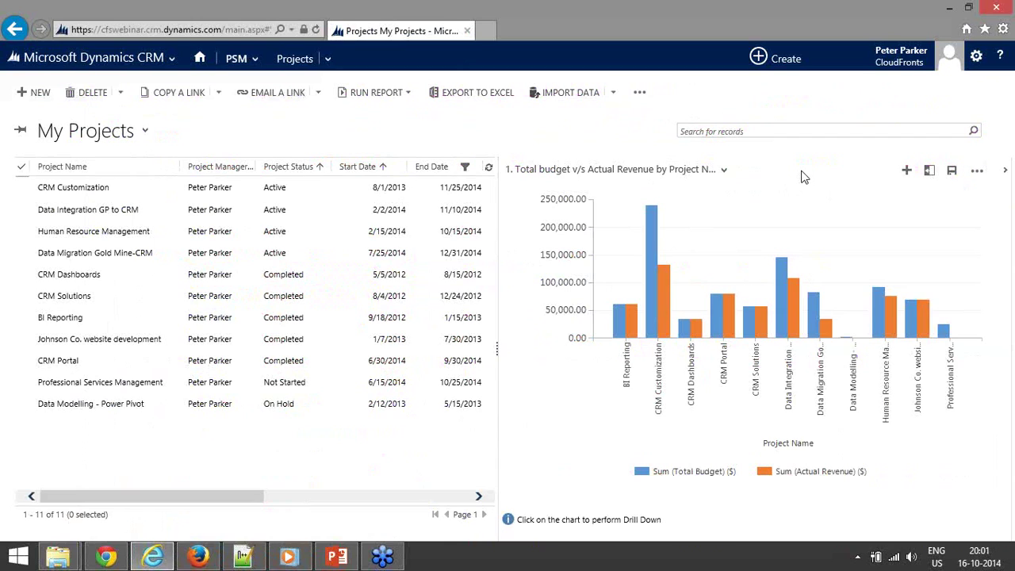
pyautogui.click(722, 170)
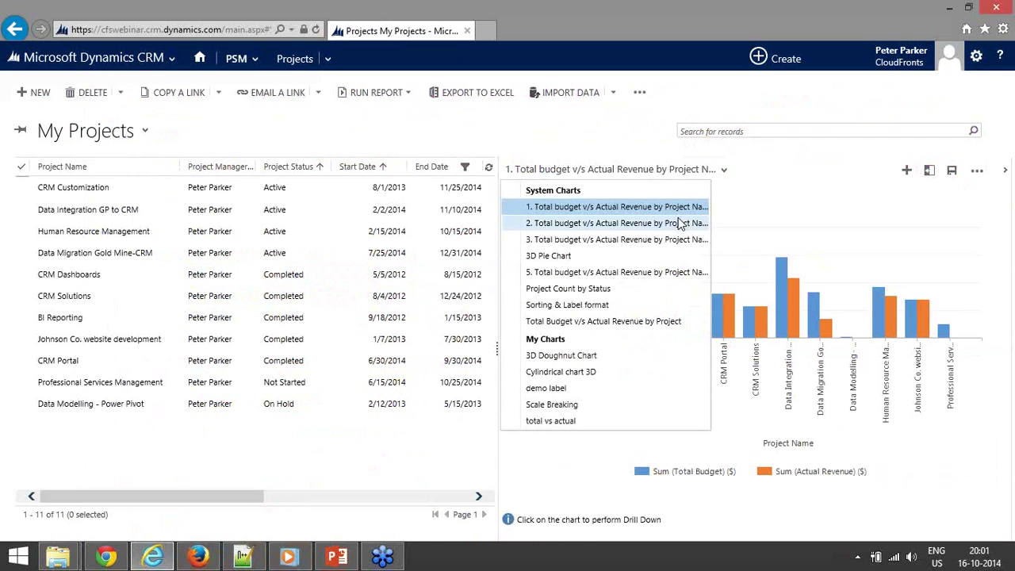
pyautogui.click(684, 225)
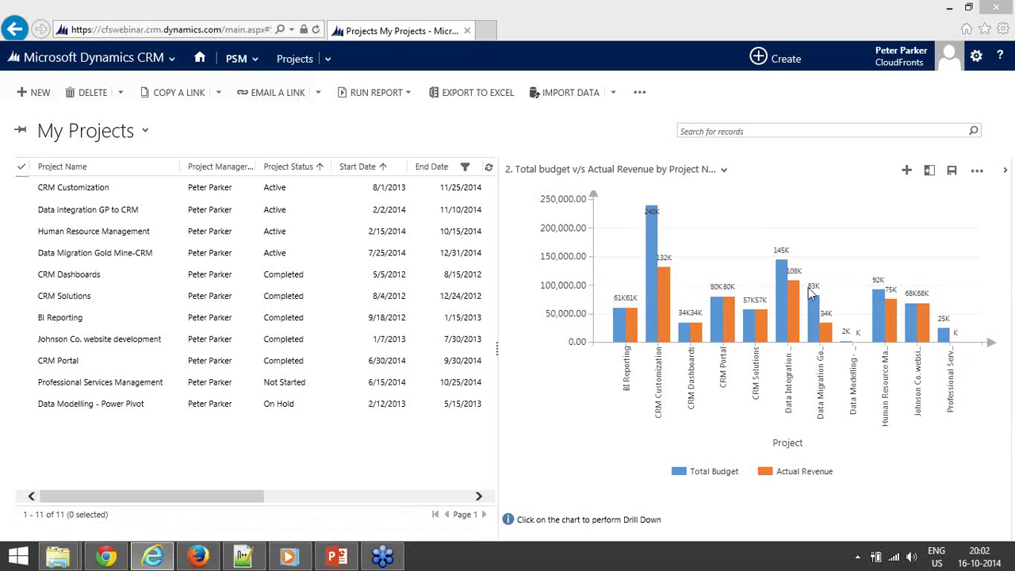
pyautogui.click(594, 44)
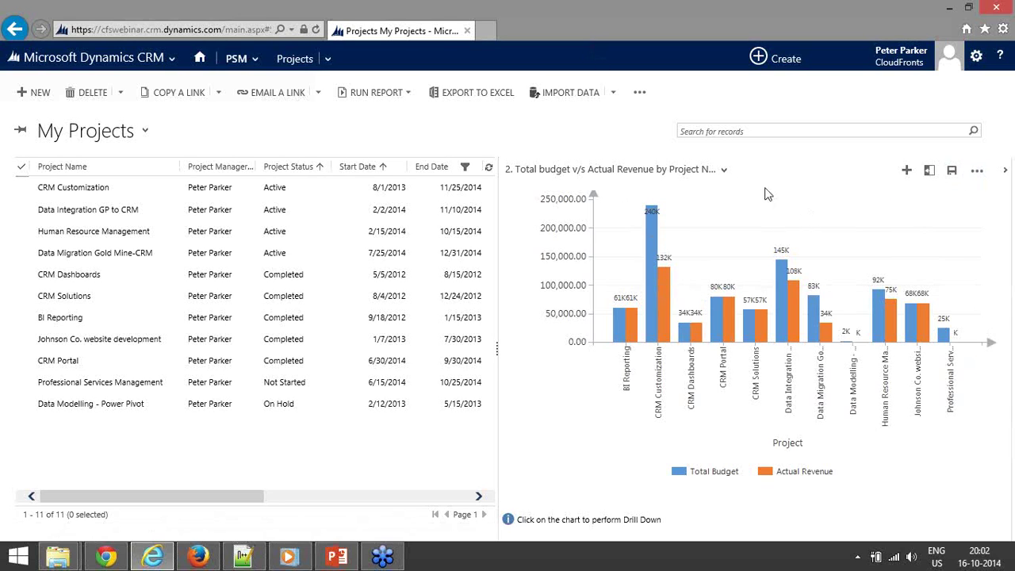
# Step: Switch to Notepad++ and check the Chart Palette value in 3.xml against the colour palette list in charts capabilities.txt
pyautogui.click(245, 555)
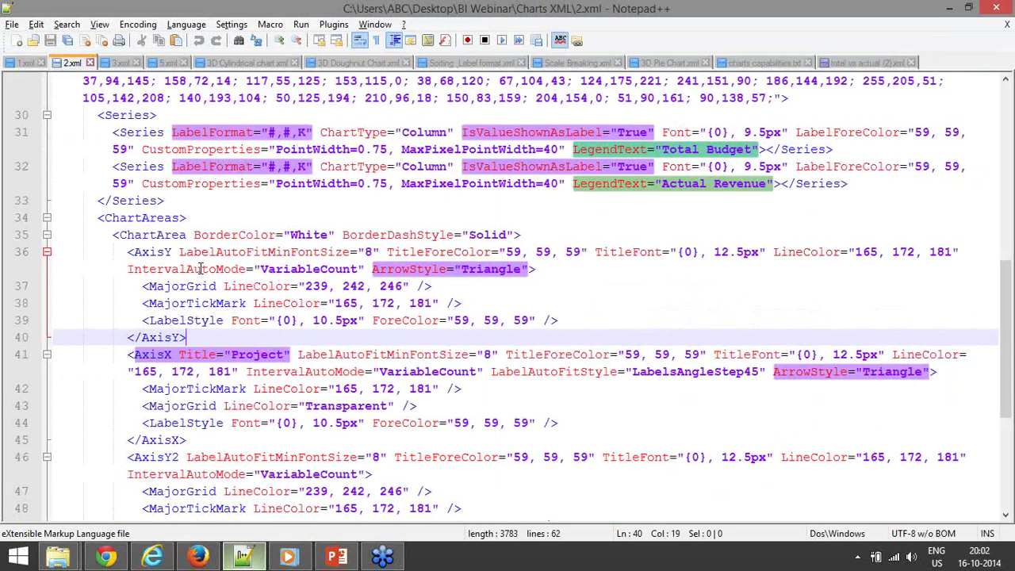
pyautogui.click(119, 63)
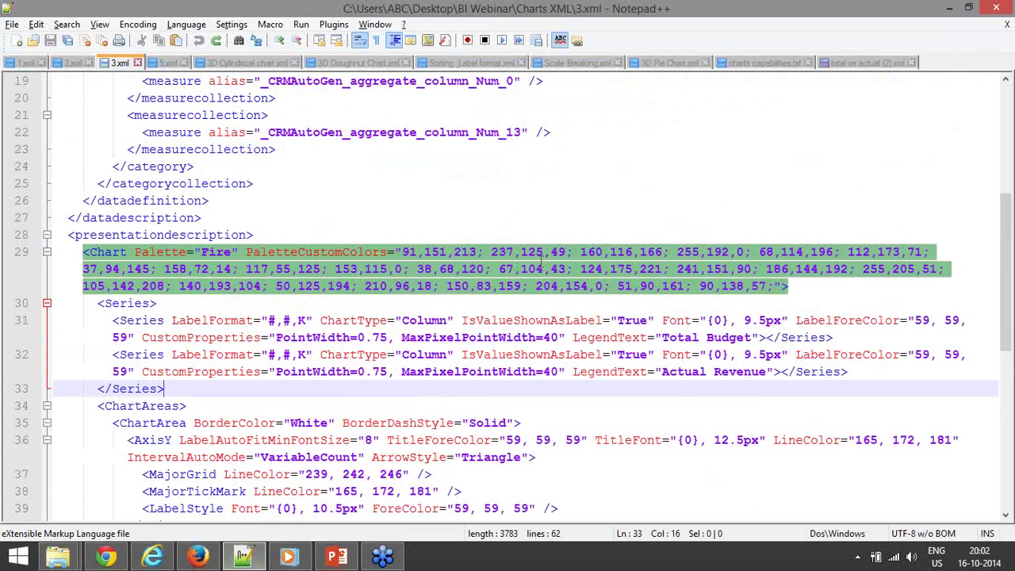
pyautogui.click(761, 65)
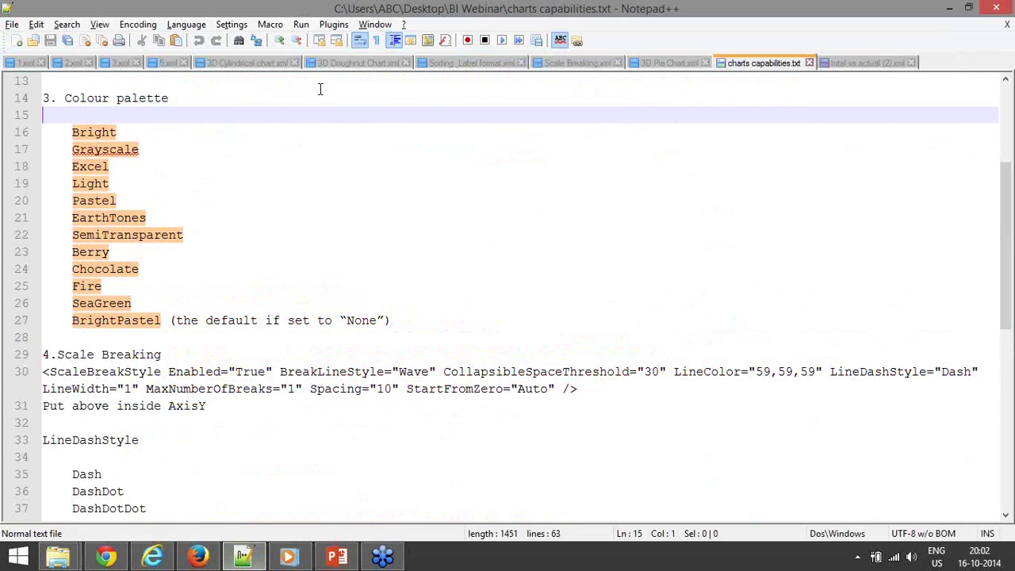
pyautogui.click(119, 62)
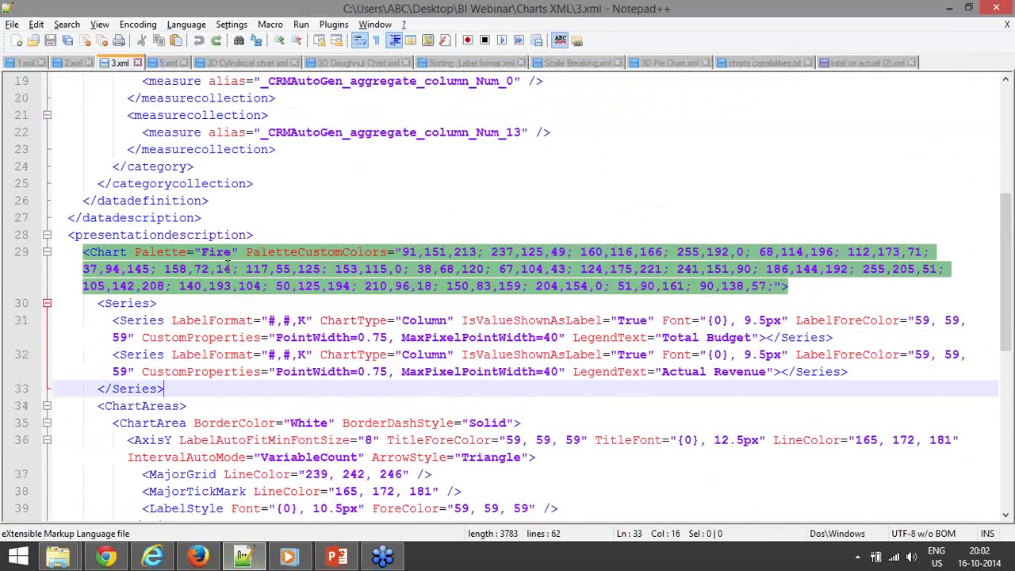
pyautogui.moveTo(202, 253); pyautogui.dragTo(234, 255)
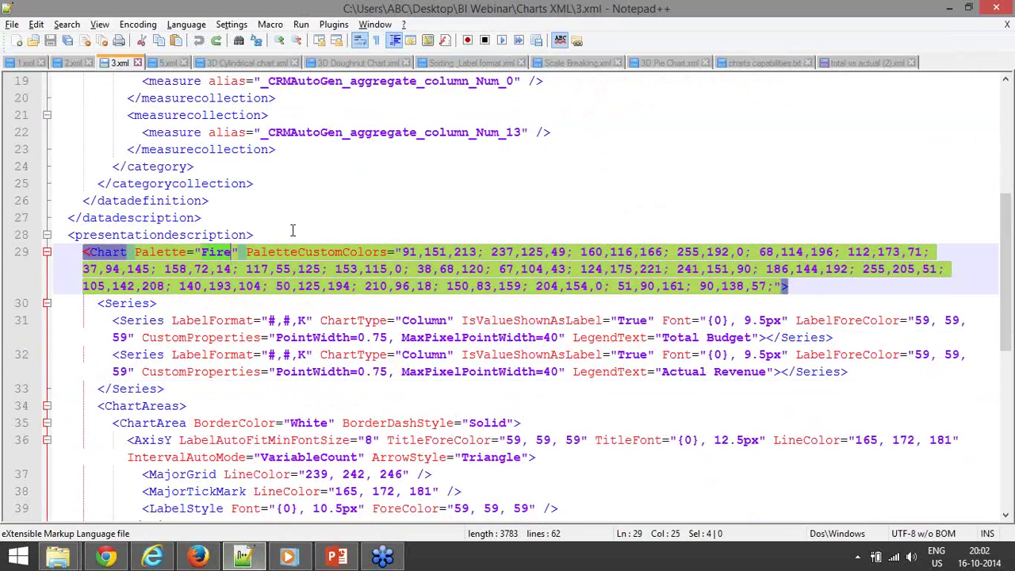
pyautogui.click(292, 230)
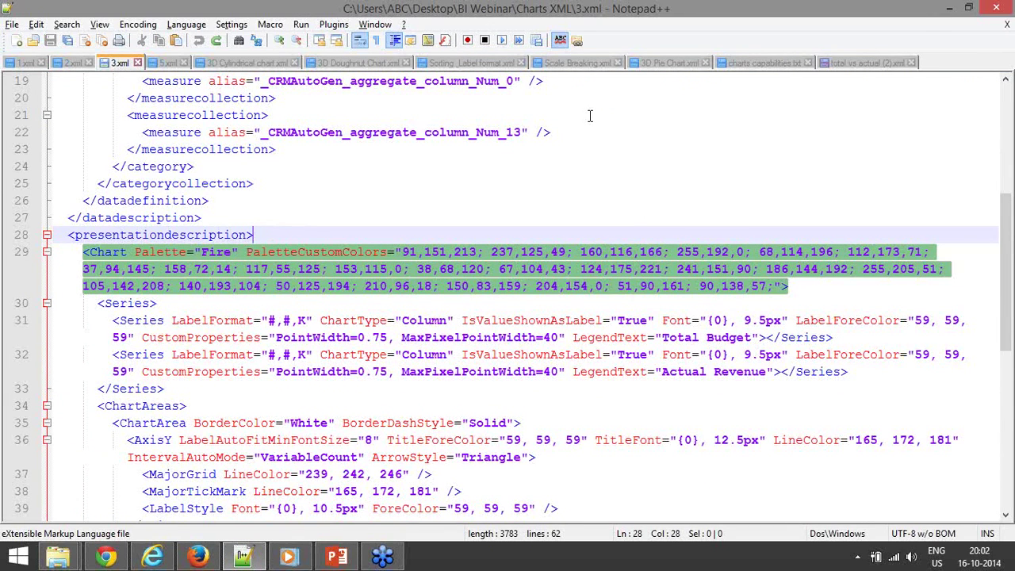
# Step: Try replacing the PaletteCustomColors value in the Chart element of 3.xml with "Orange; Blue"
pyautogui.moveTo(390, 252); pyautogui.dragTo(775, 287)
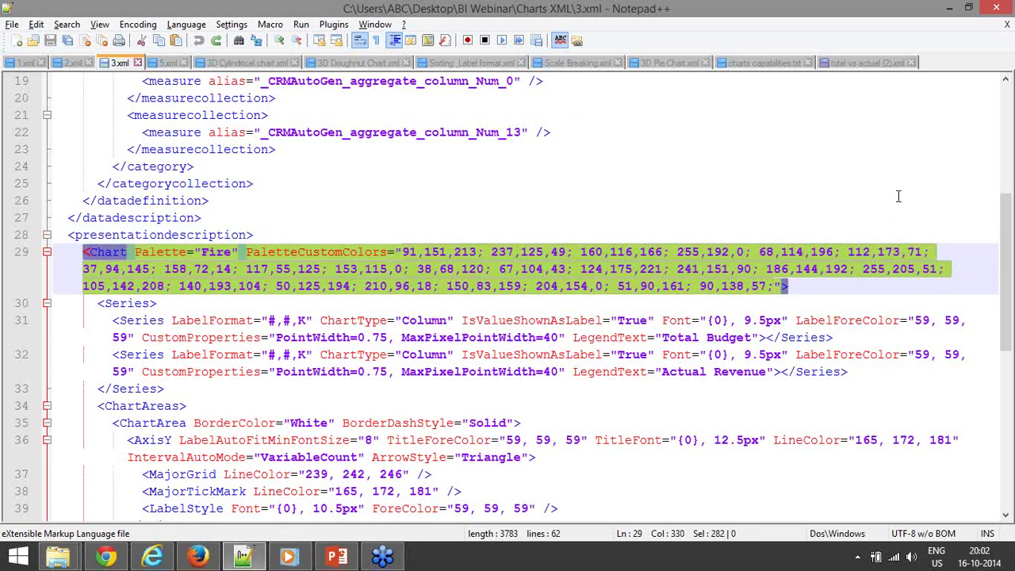
pyautogui.press('Delete')
pyautogui.write('Orange;')
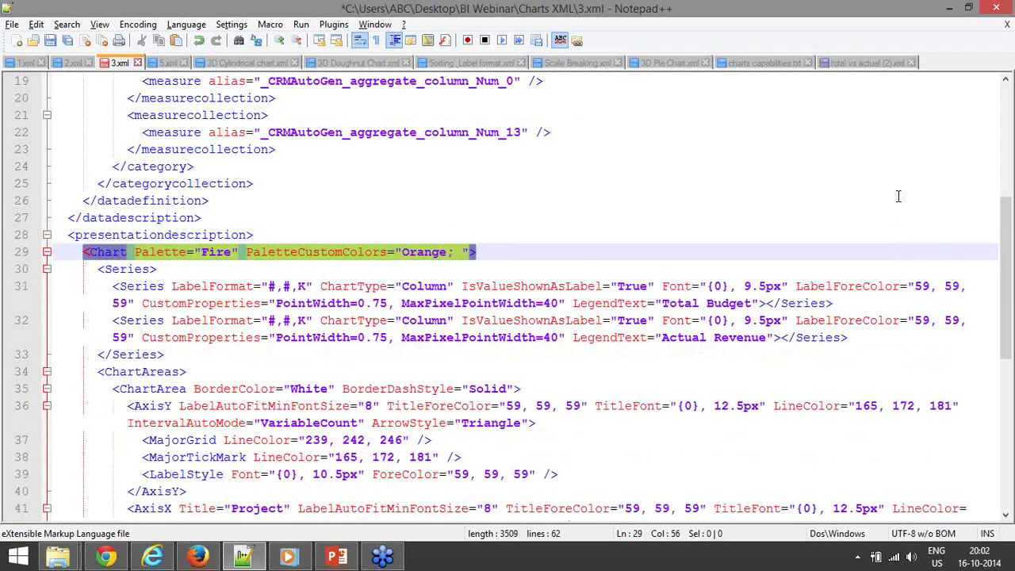
pyautogui.write(' Blue')
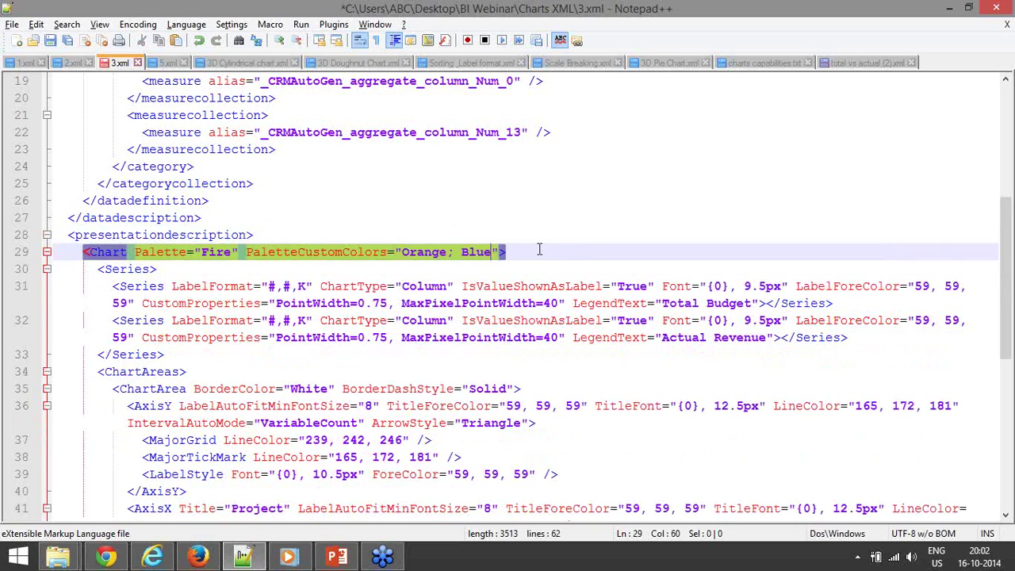
# Step: Undo the PaletteCustomColors edit in 3.xml
pyautogui.hotkey('ctrl', 'z')
pyautogui.hotkey('ctrl', 'z')
pyautogui.click(507, 332)
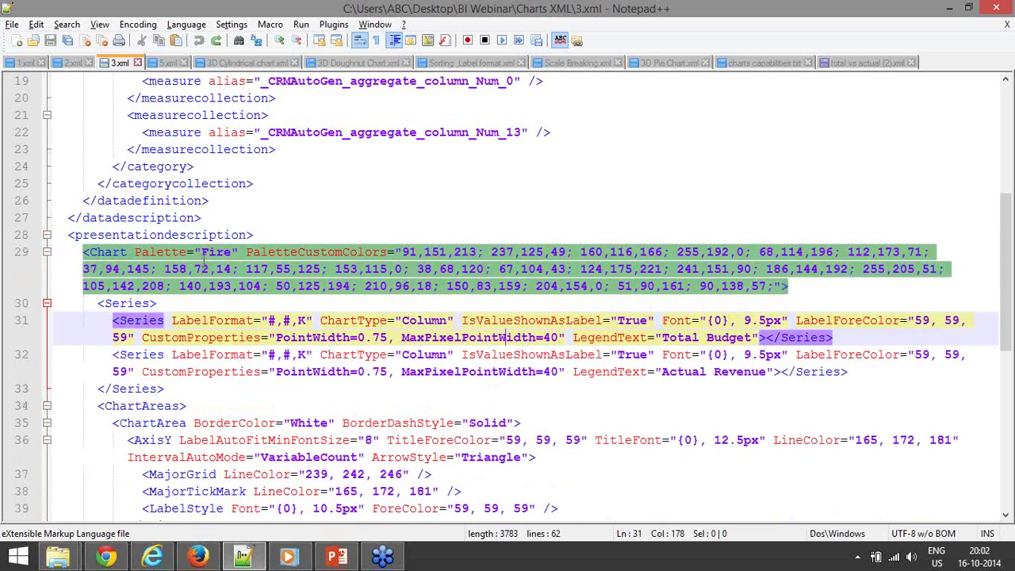
pyautogui.click(473, 339)
# Step: Switch to Dynamics CRM and display the system chart "3. Total budget v/s Actual Revenue"
pyautogui.click(244, 557)
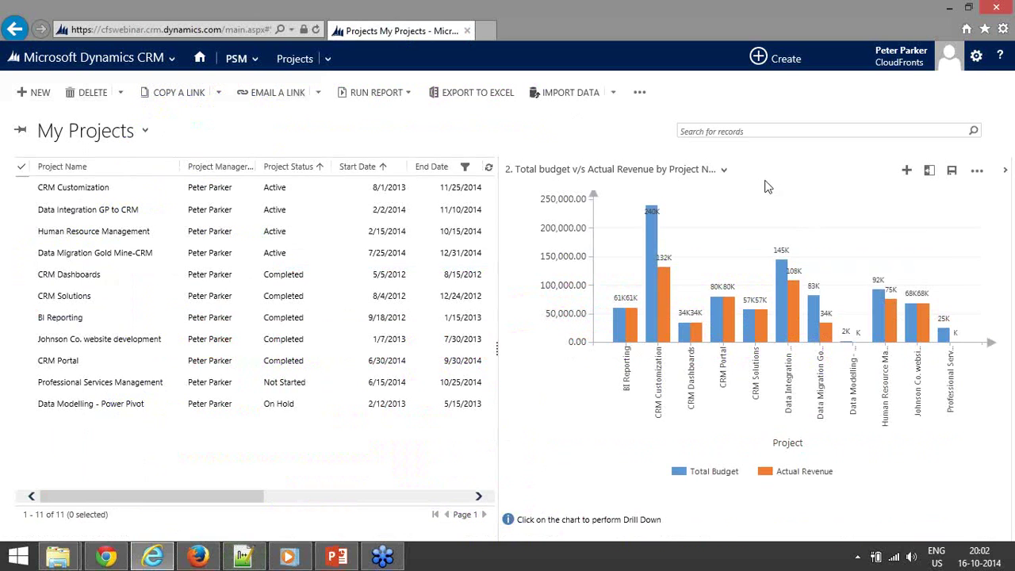
pyautogui.click(722, 169)
pyautogui.click(685, 241)
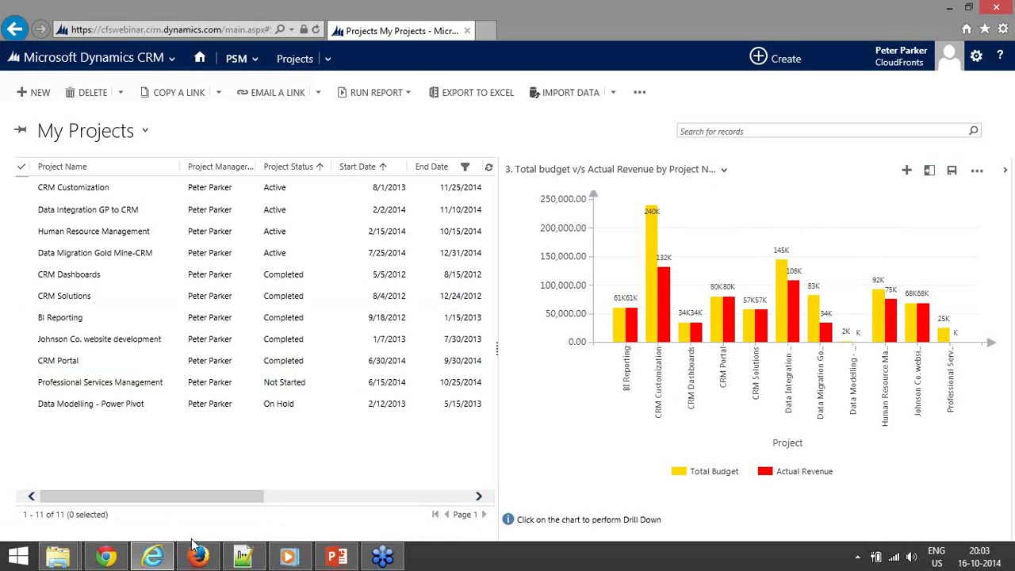
# Step: Switch to Notepad++ and examine 5.xml for the CustomProperties point widths in both Series and the Area3DStyle settings
pyautogui.click(247, 559)
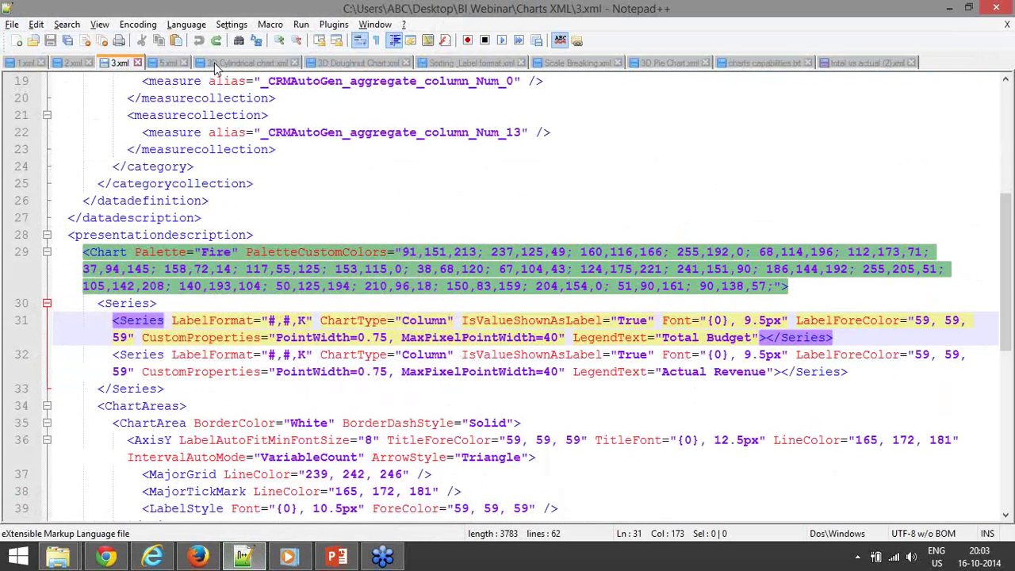
pyautogui.click(168, 62)
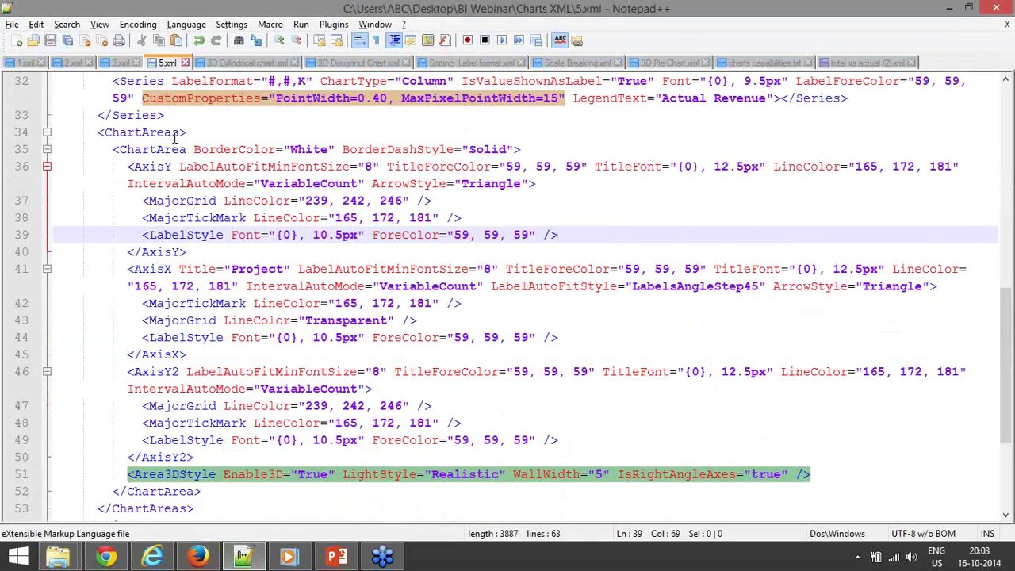
pyautogui.scroll(1, 305, 181)
pyautogui.scroll(1, 302, 198)
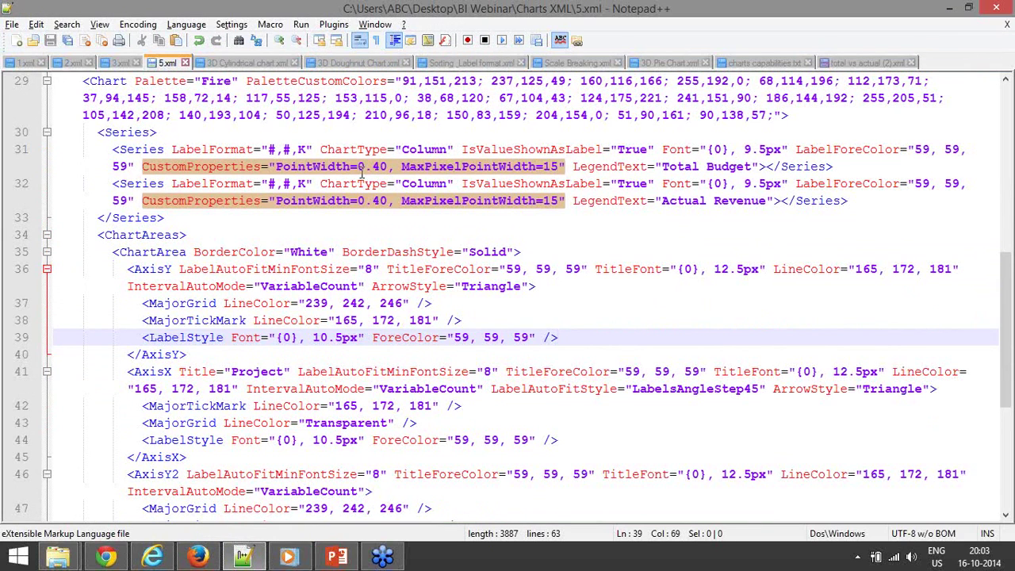
pyautogui.scroll(-2, 311, 342)
pyautogui.click(628, 327)
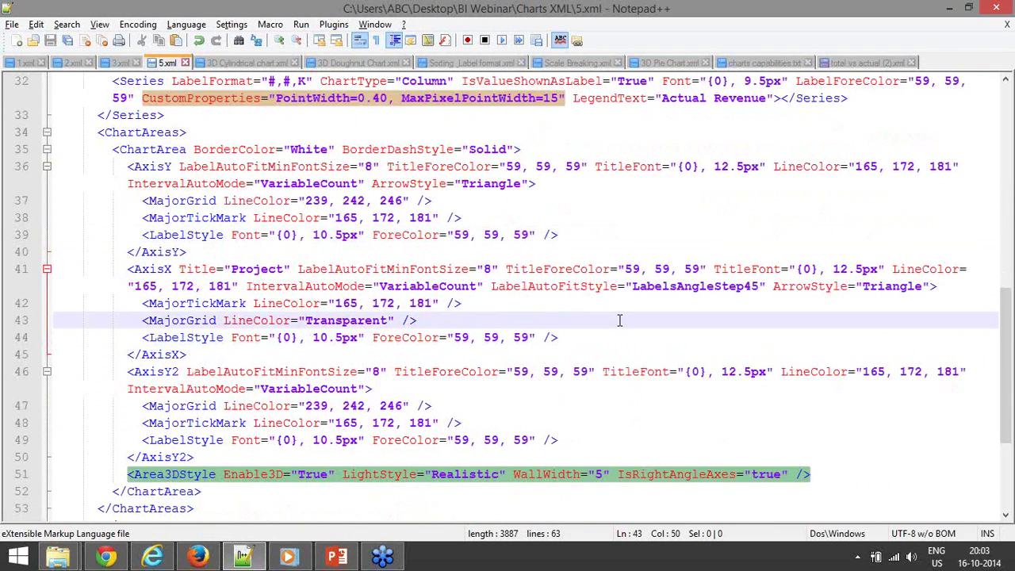
# Step: Switch to Dynamics CRM and display the system chart "5. Total budget v/s Actual Revenue"
pyautogui.click(153, 557)
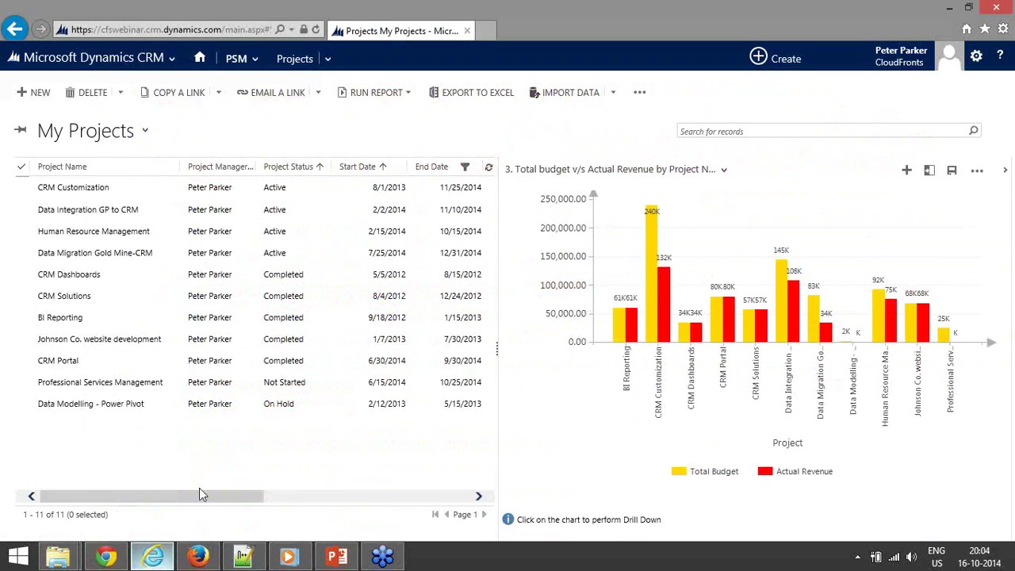
pyautogui.click(721, 171)
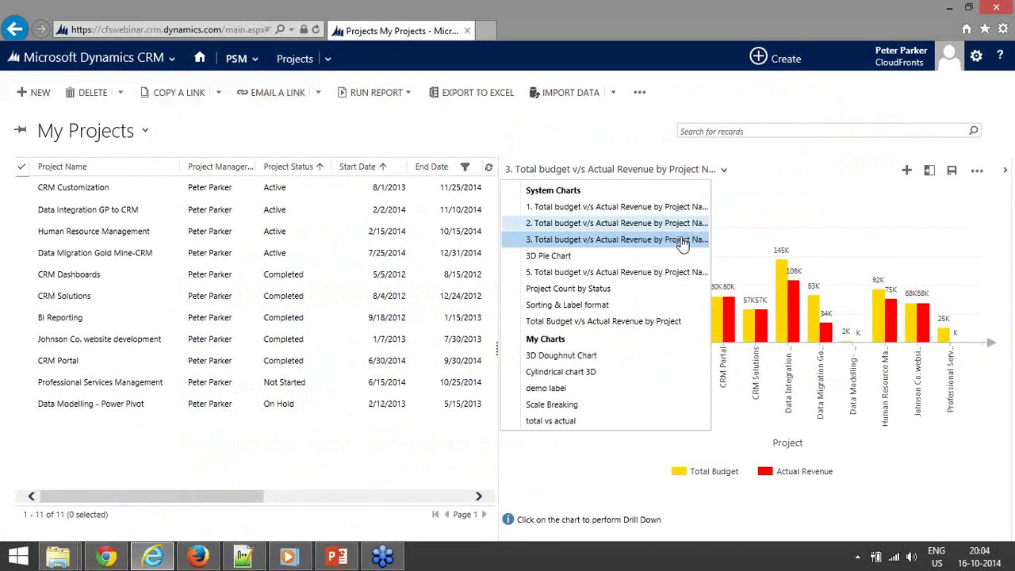
pyautogui.click(690, 273)
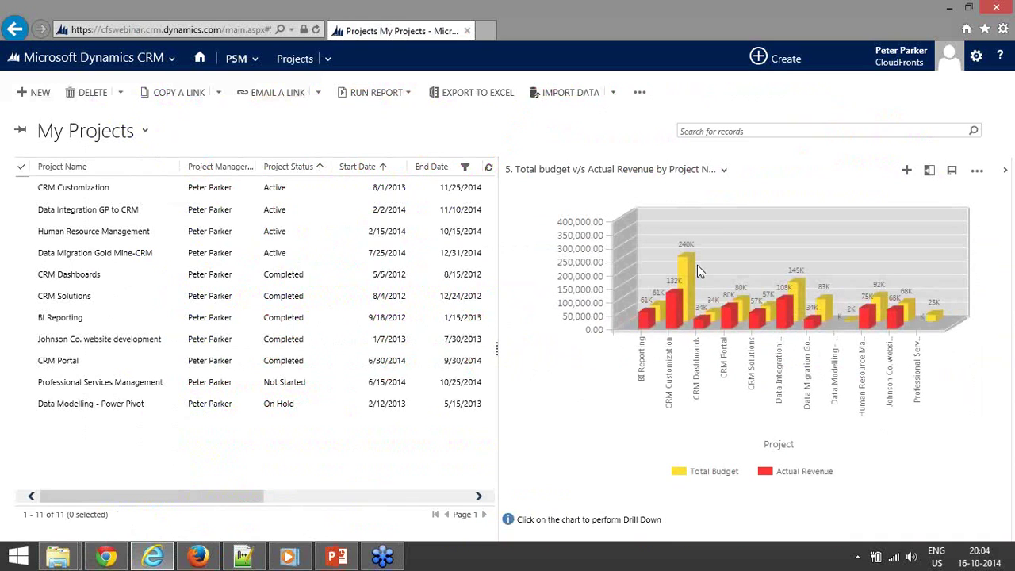
# Step: Display the 3D Pie Chart, Cylindrical chart 3D and 3D Doughnut Chart one after another beside the My Projects list
pyautogui.click(720, 170)
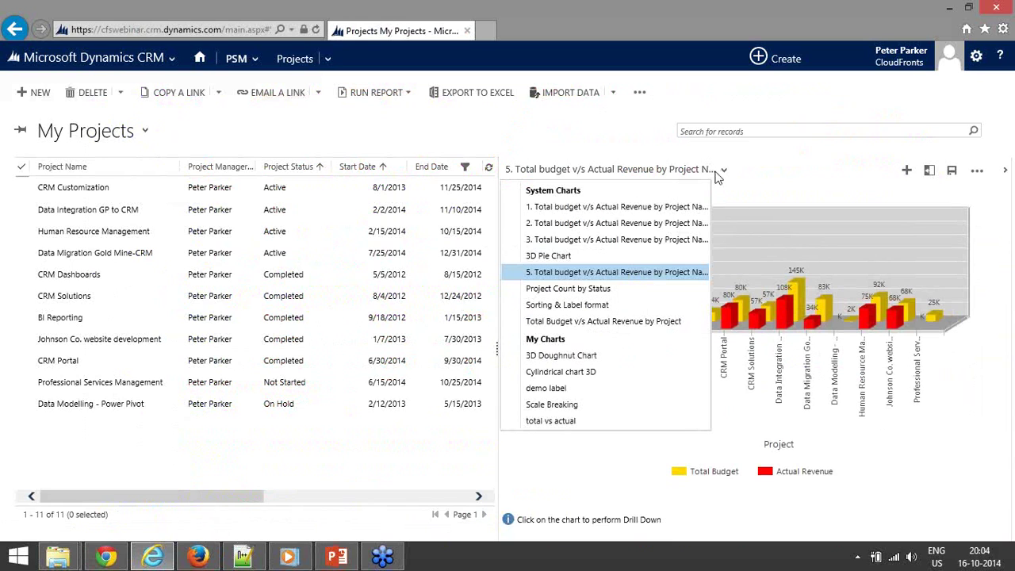
pyautogui.click(689, 254)
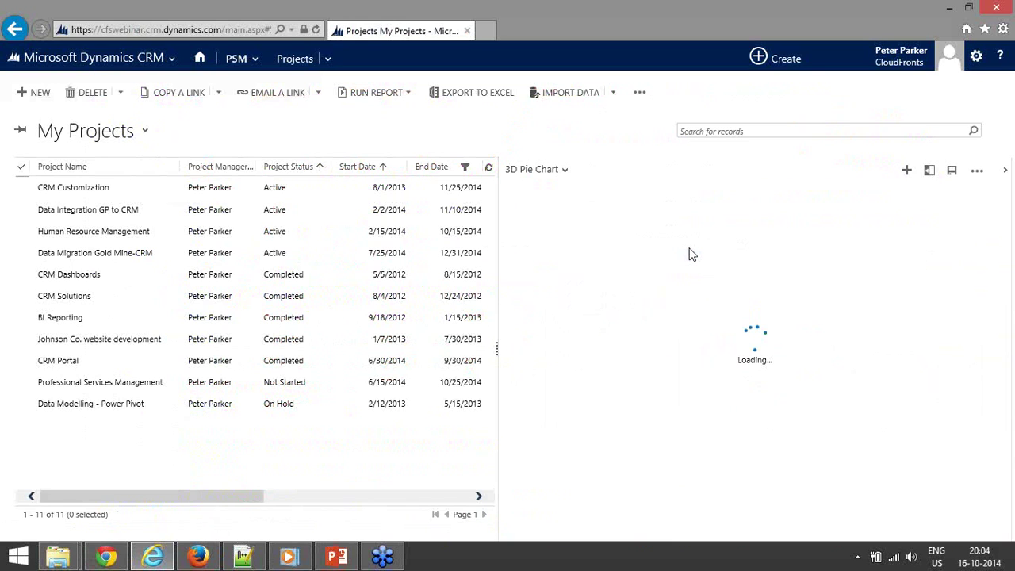
pyautogui.click(566, 169)
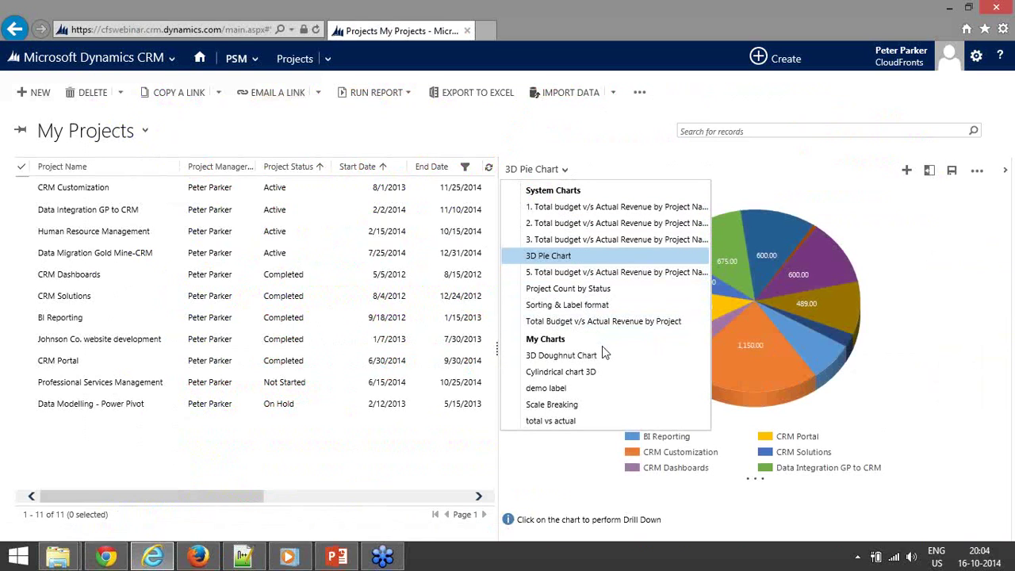
pyautogui.click(610, 372)
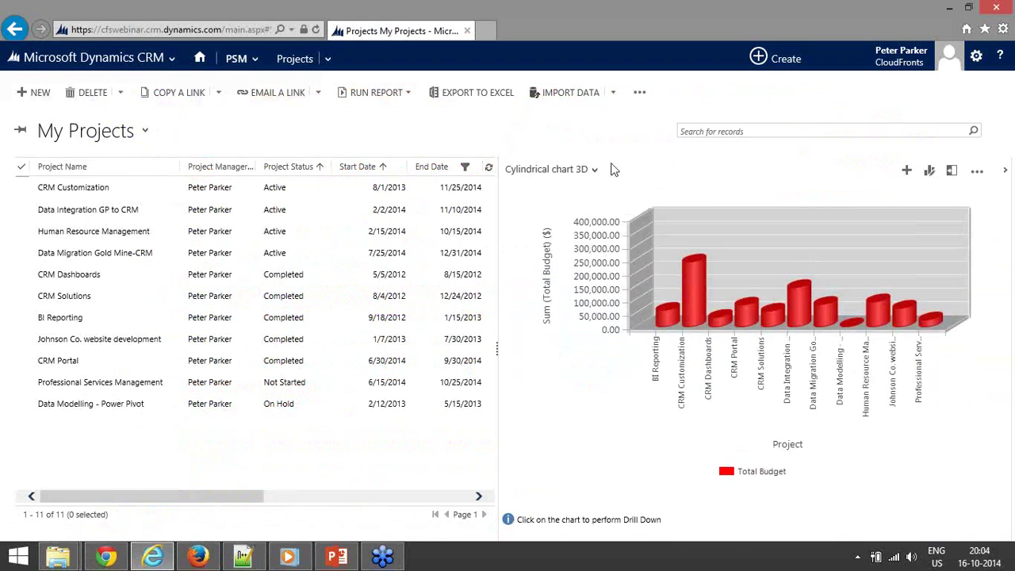
pyautogui.click(587, 171)
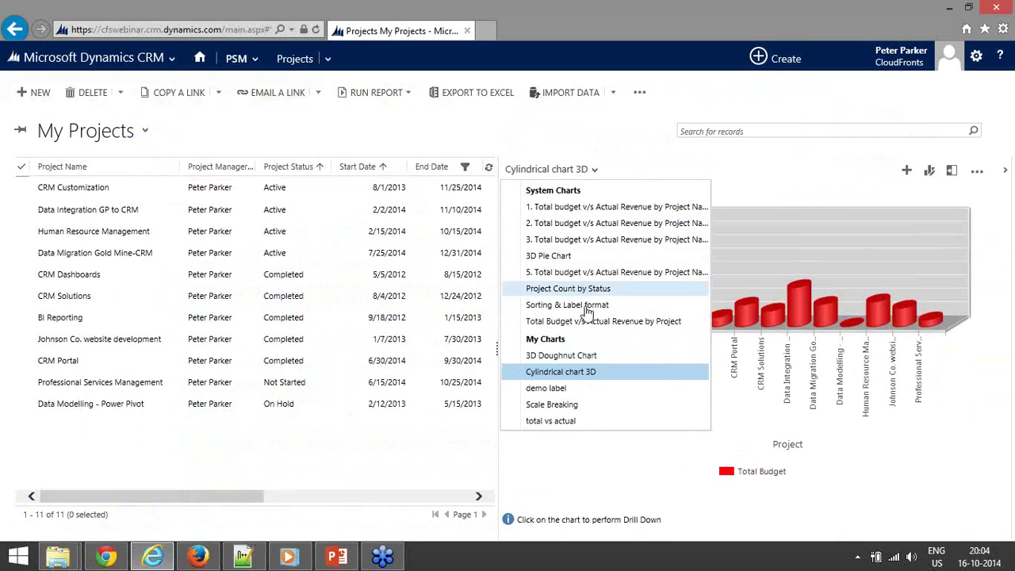
pyautogui.click(607, 354)
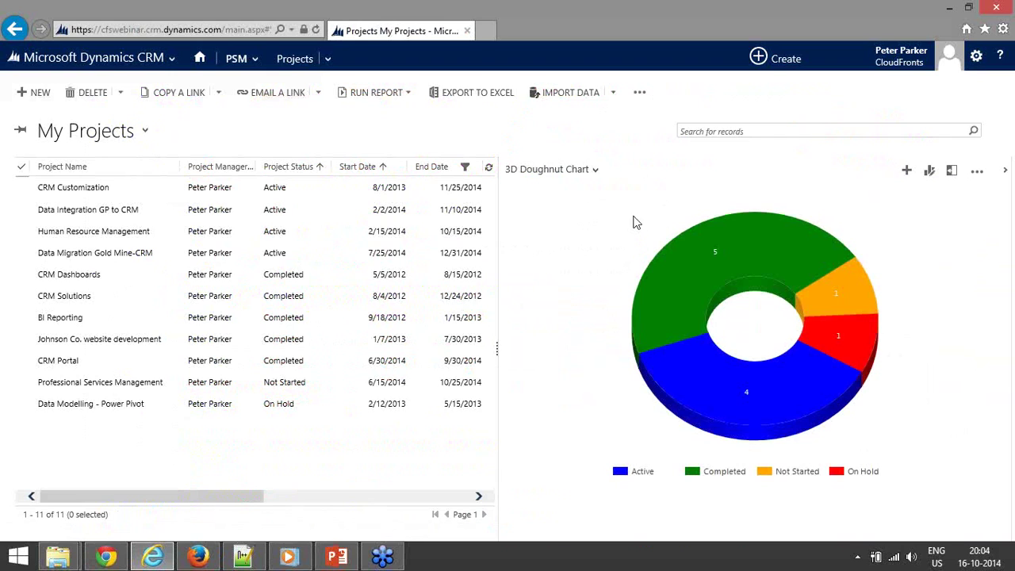
pyautogui.click(579, 172)
pyautogui.click(704, 165)
# Step: Switch to Notepad++ and examine the Column chart type, Cylinder drawing style and Area3DStyle settings in 3D Cylindrical chart.xml
pyautogui.click(247, 547)
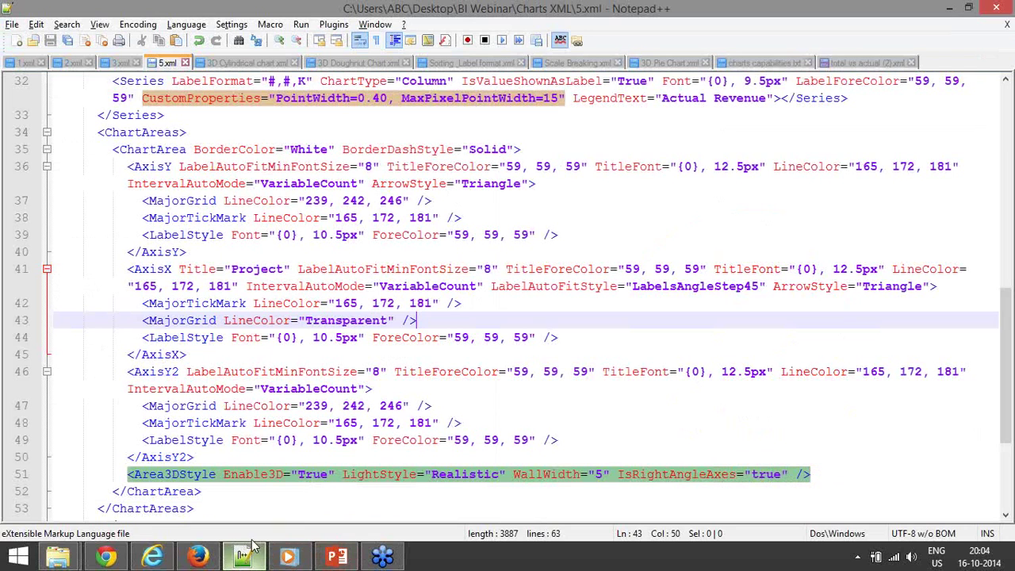
pyautogui.click(250, 63)
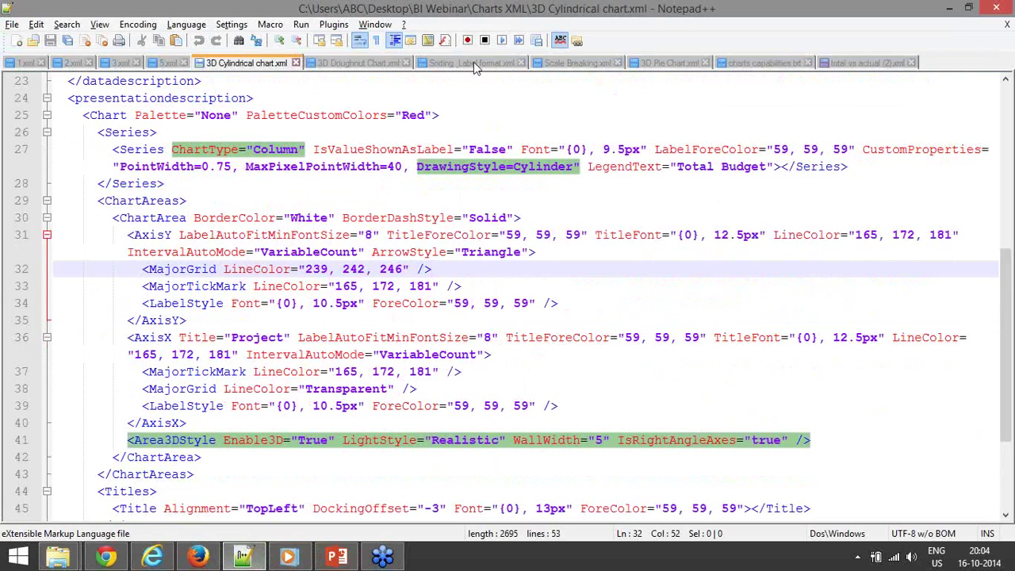
pyautogui.click(471, 64)
# Step: Examine the PaletteCustomColors value and the Doughnut series properties in 3D Doughnut Chart.xml
pyautogui.click(358, 63)
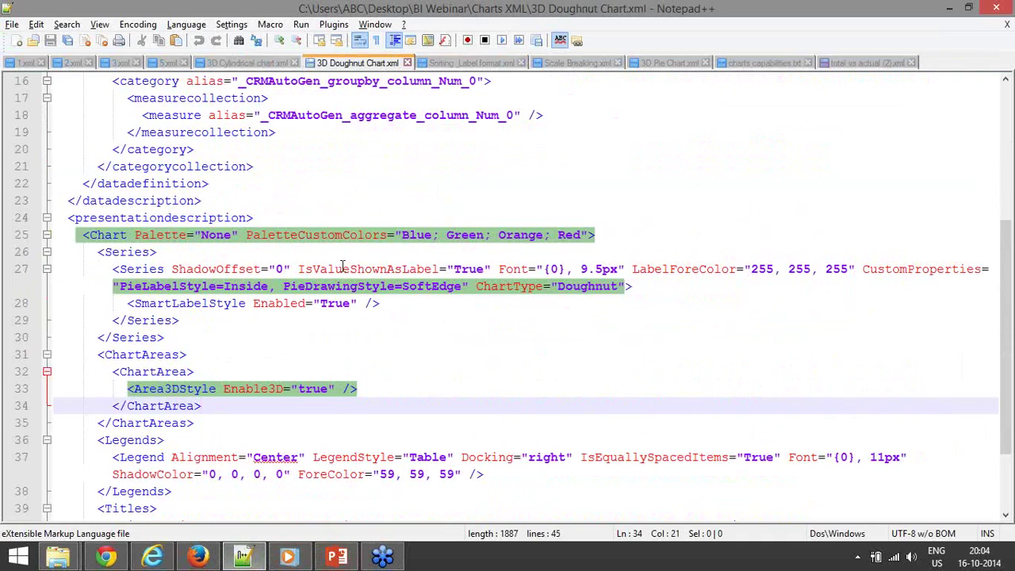
pyautogui.moveTo(403, 233); pyautogui.dragTo(584, 235)
pyautogui.click(484, 269)
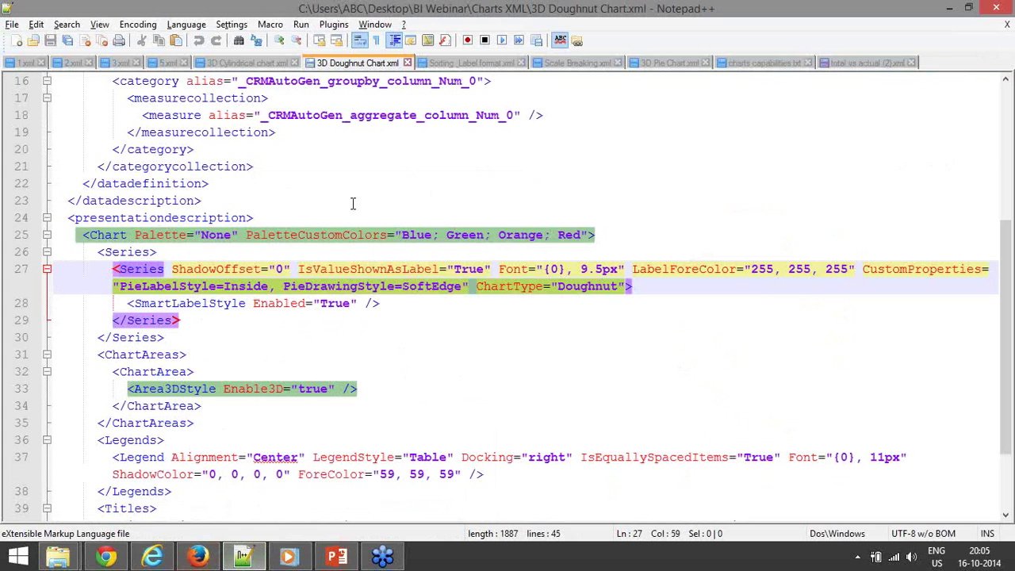
# Step: Switch to Dynamics CRM and display the system chart "Sorting & Label format"
pyautogui.click(243, 556)
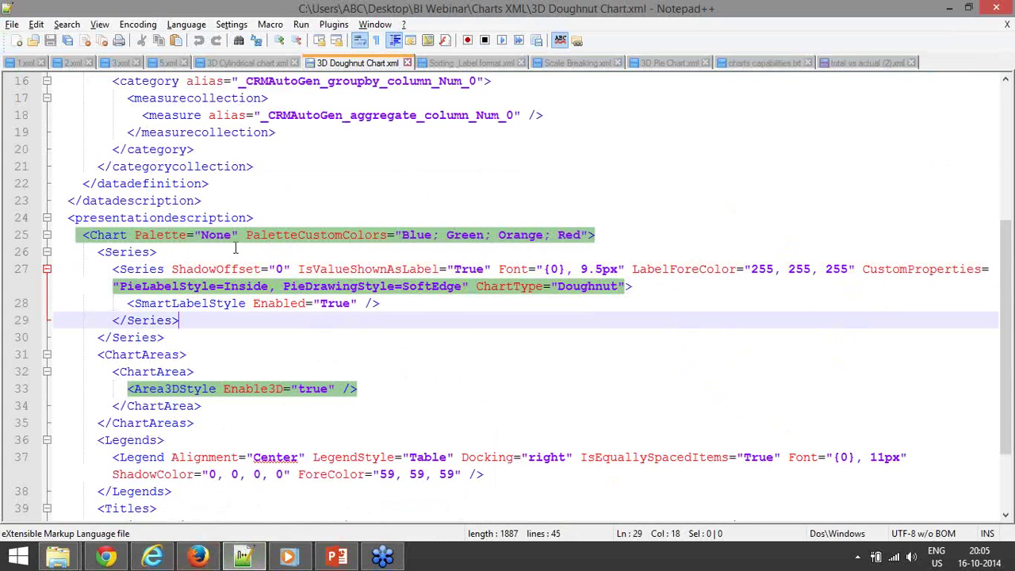
pyautogui.click(244, 556)
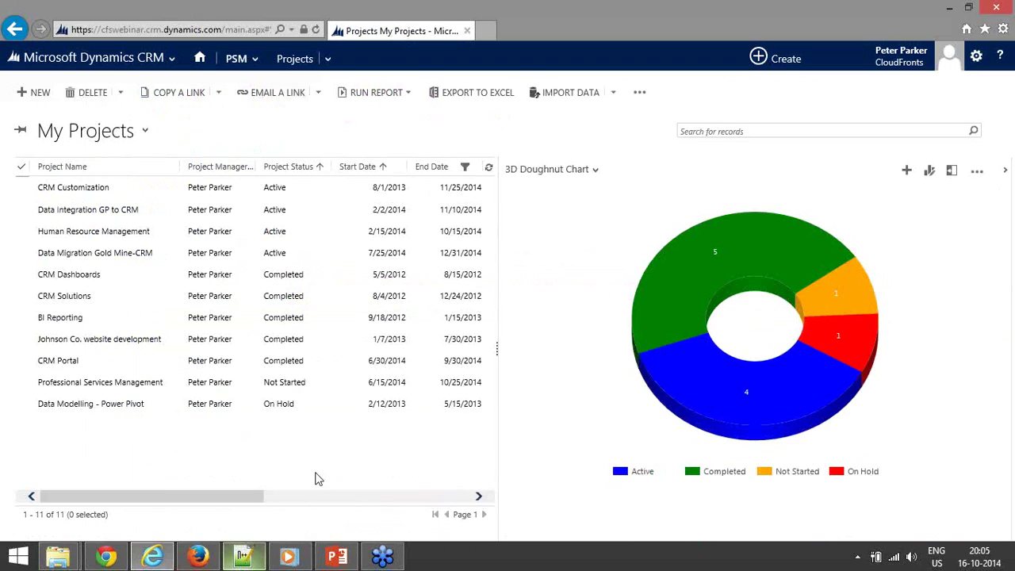
pyautogui.click(574, 170)
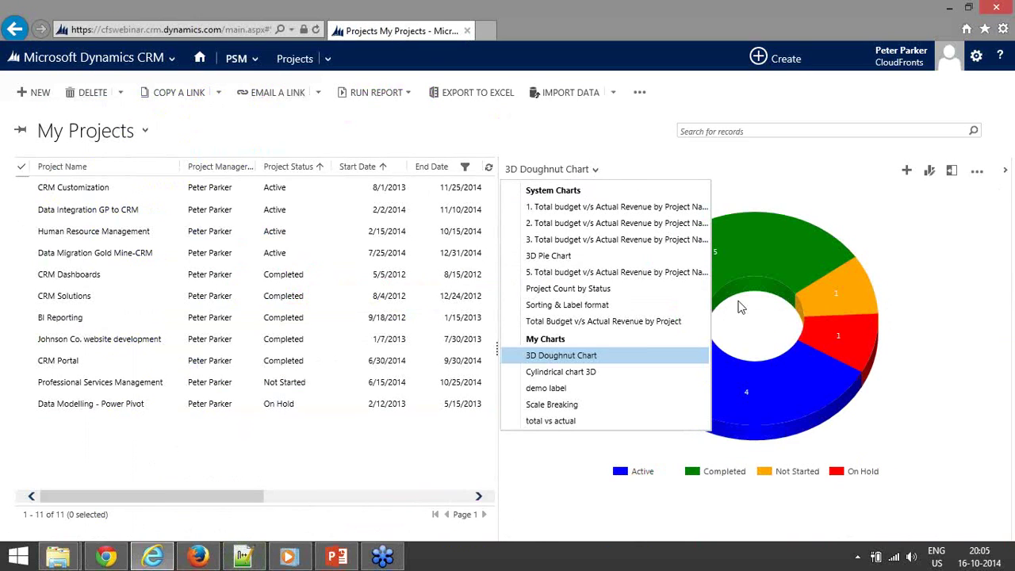
pyautogui.click(638, 306)
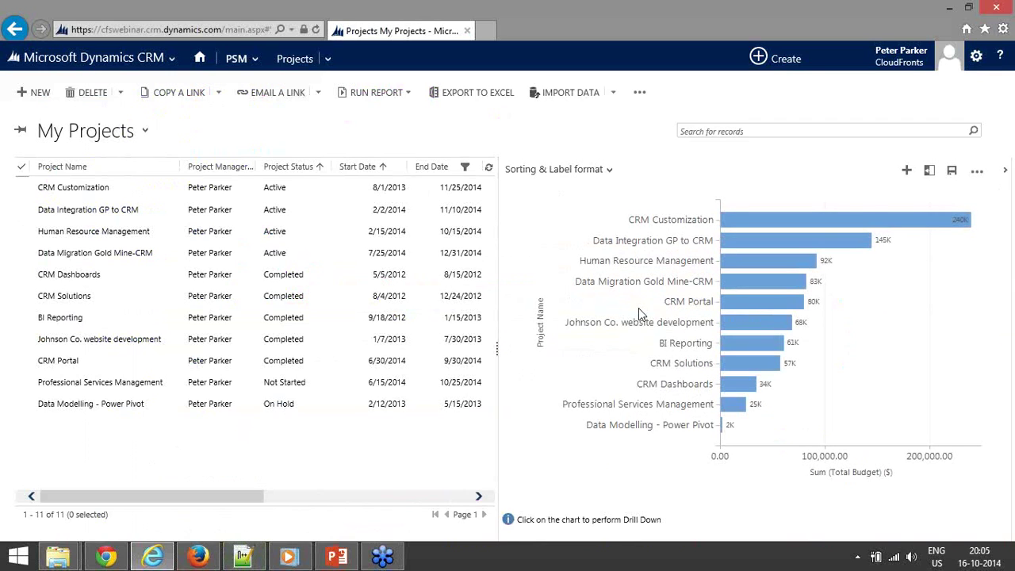
pyautogui.moveTo(822, 250)
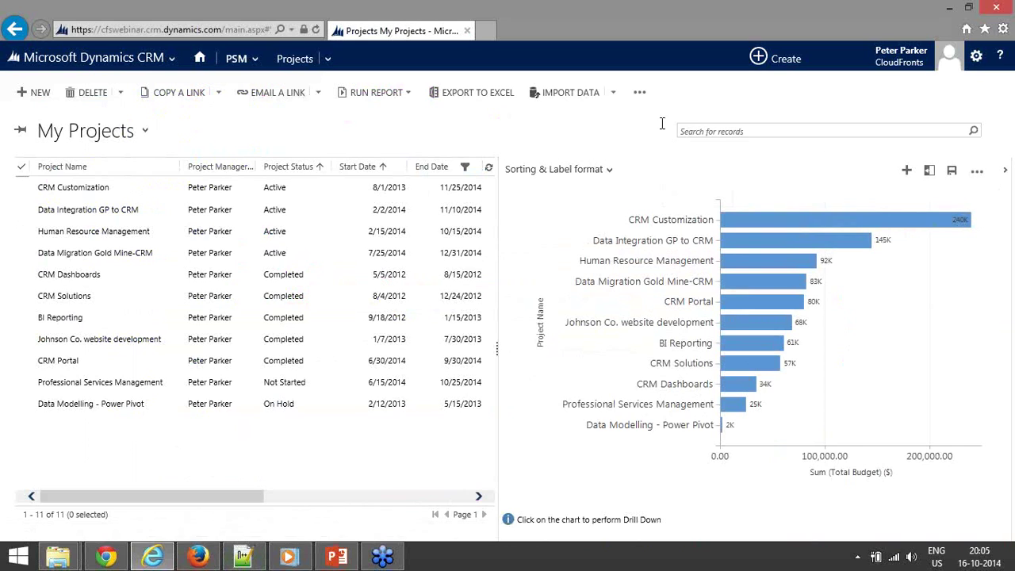
pyautogui.click(592, 171)
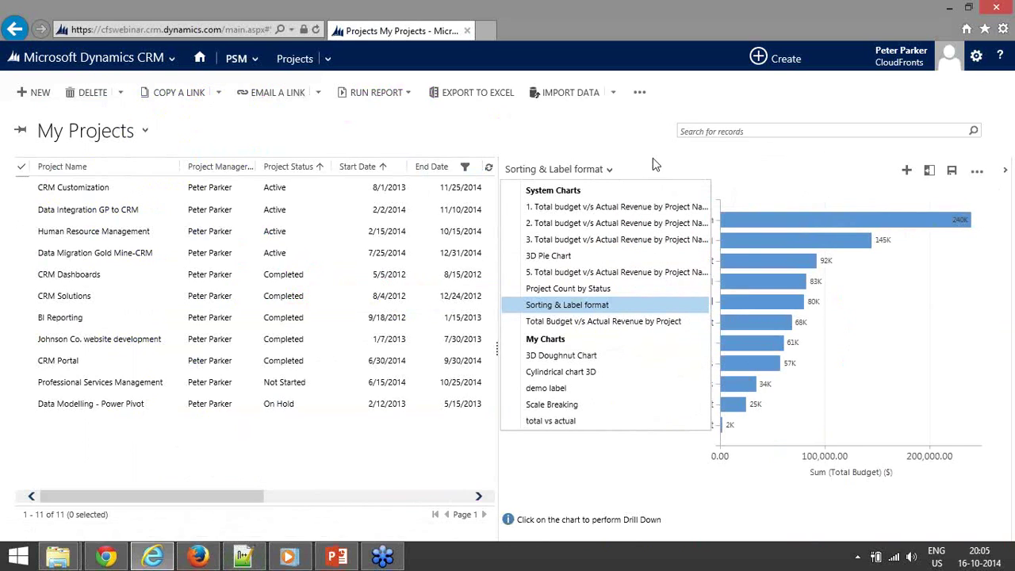
pyautogui.click(667, 157)
# Step: Switch to PowerPoint and present the "Custom Charts" slide, slide 12, as a full-screen slide show
pyautogui.click(349, 557)
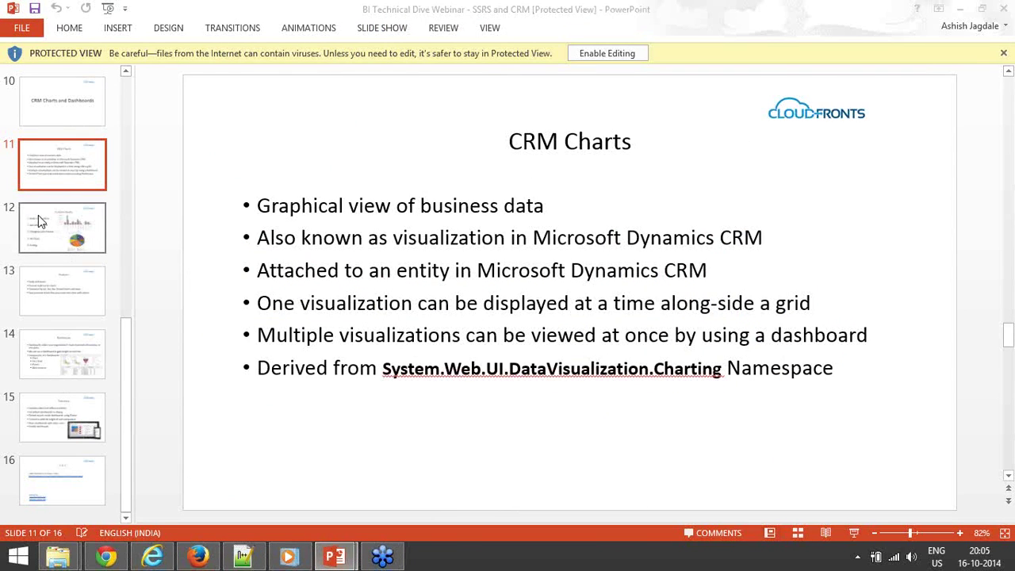
pyautogui.hotkey('shift', 'F5')
pyautogui.click(368, 127)
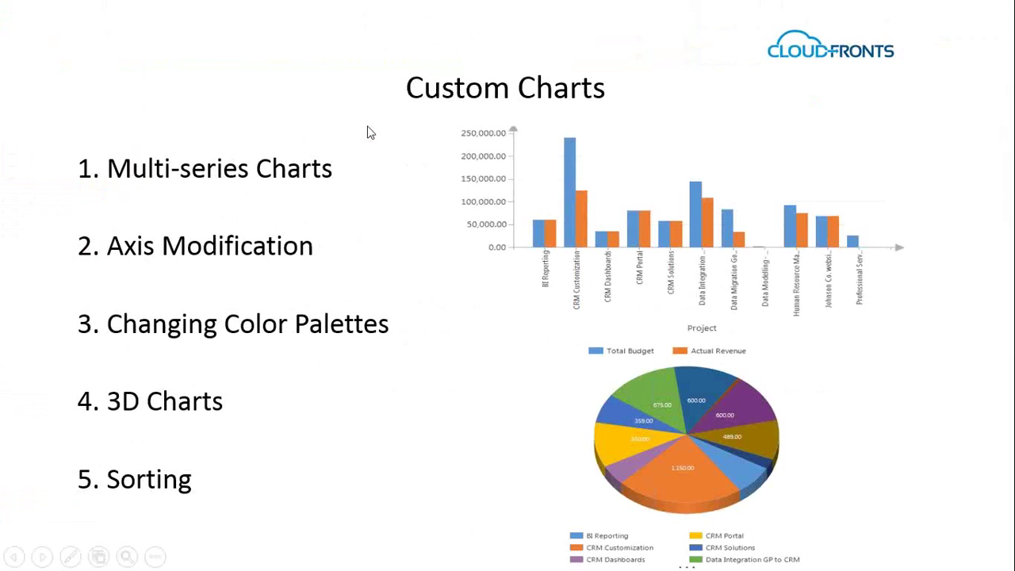